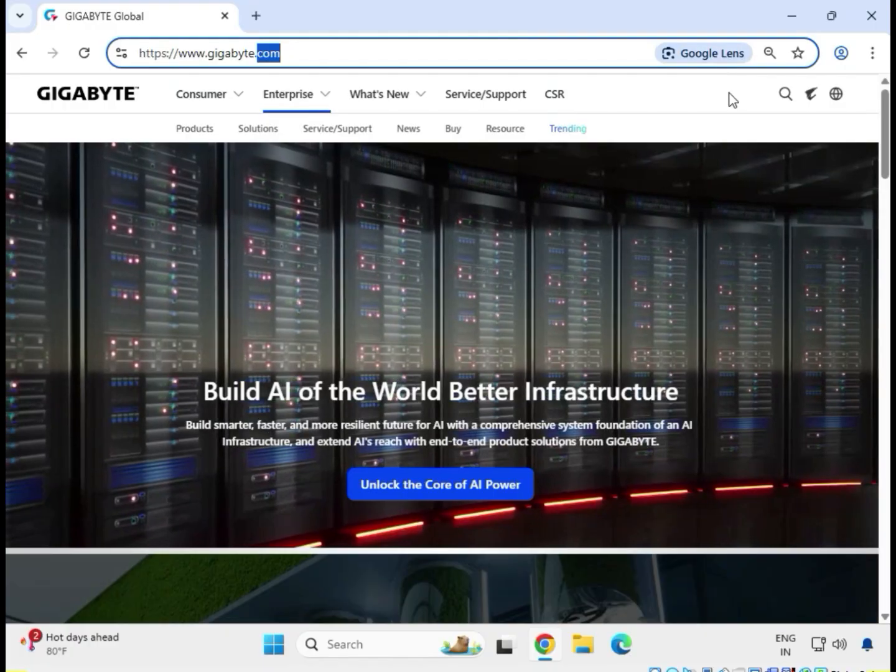
# Step: Search the GIGABYTE site for H410M DS2V V3 and open the support section of the rev. 1.1/1.3 product
pyautogui.click(730, 93)
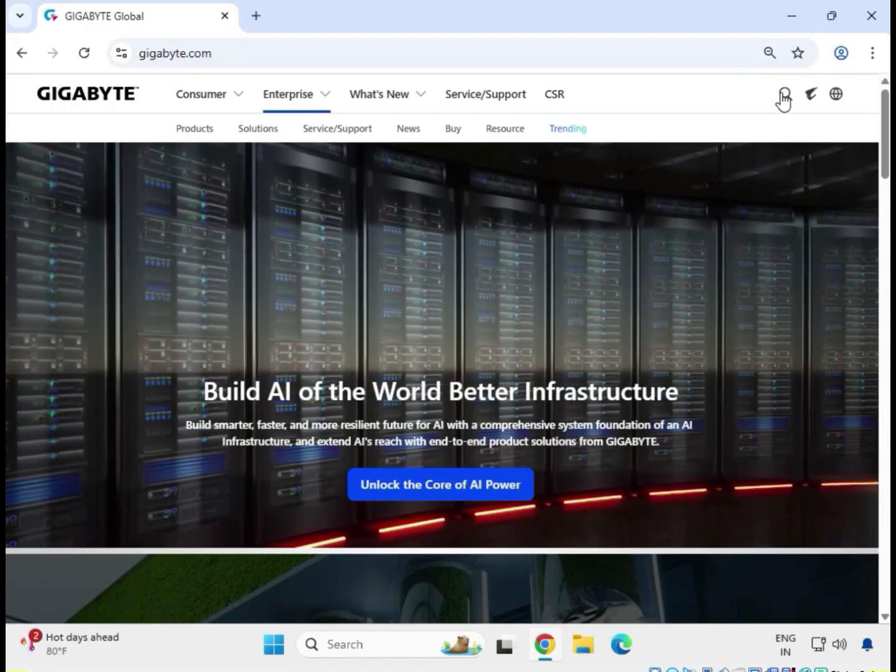
pyautogui.click(783, 97)
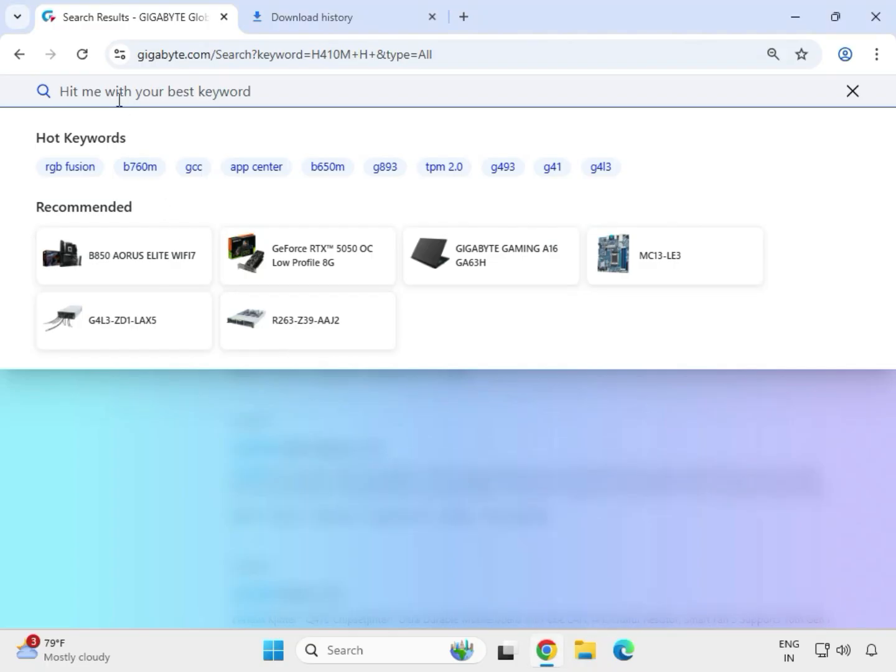
pyautogui.write('H410M DS2V V3')
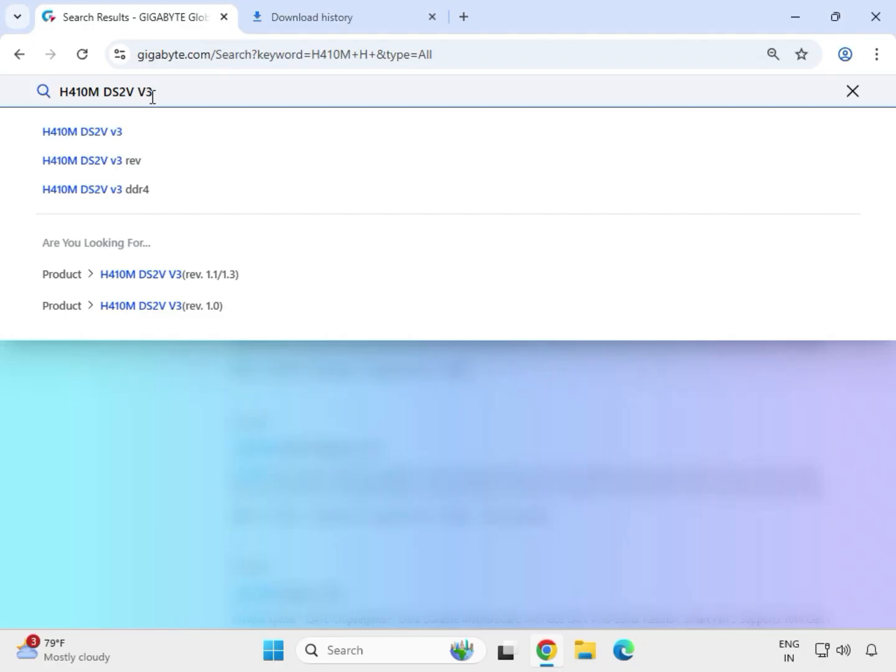
pyautogui.press('Return')
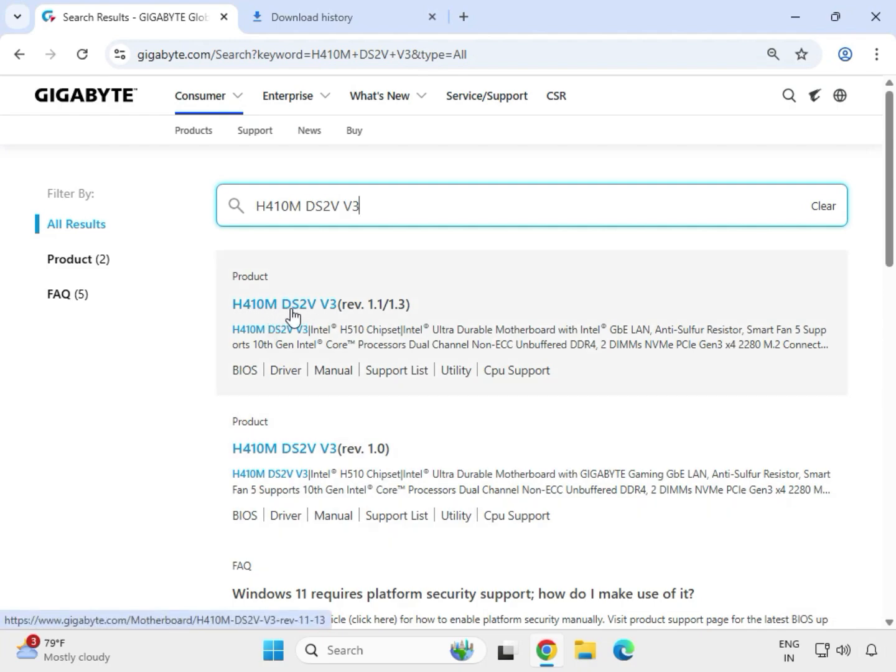
pyautogui.click(301, 311)
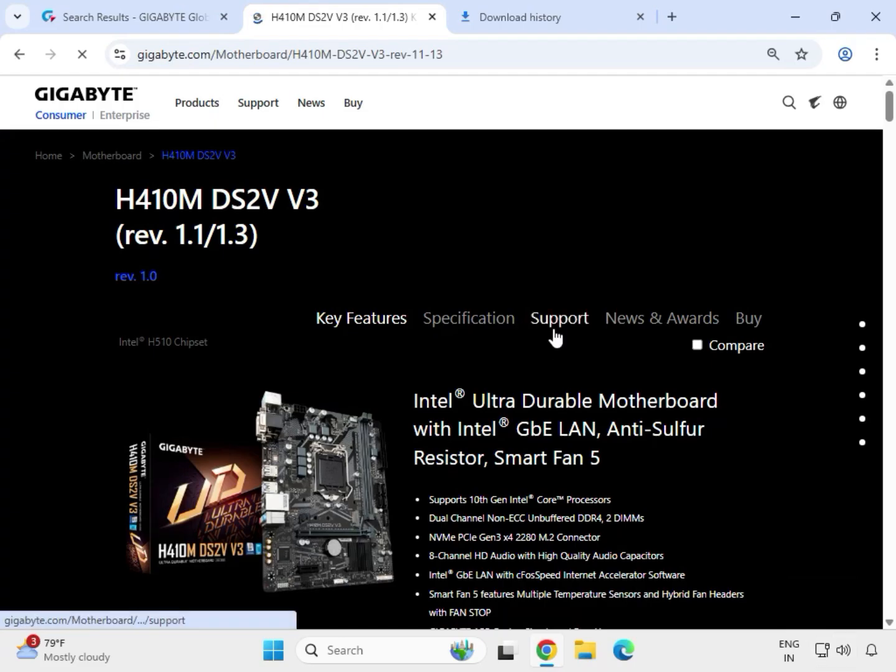
pyautogui.click(556, 318)
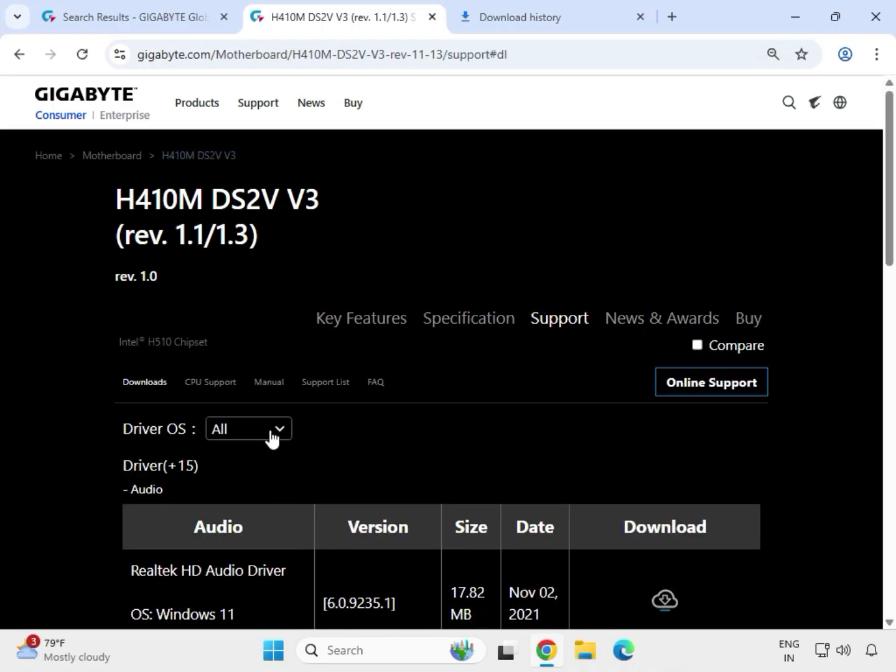
# Step: Filter the driver downloads by Driver OS Windows 11 64bit
pyautogui.click(271, 438)
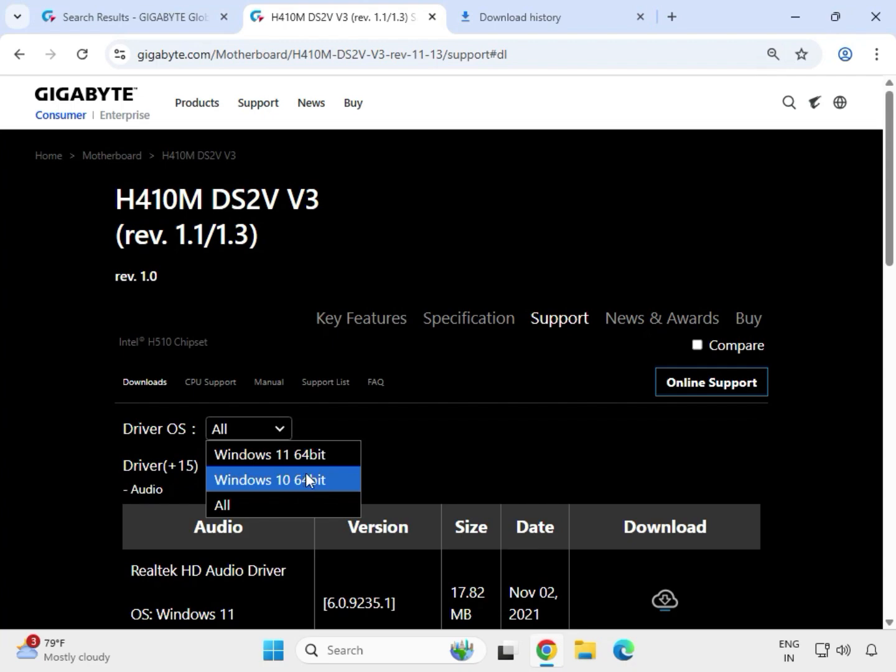
pyautogui.click(442, 450)
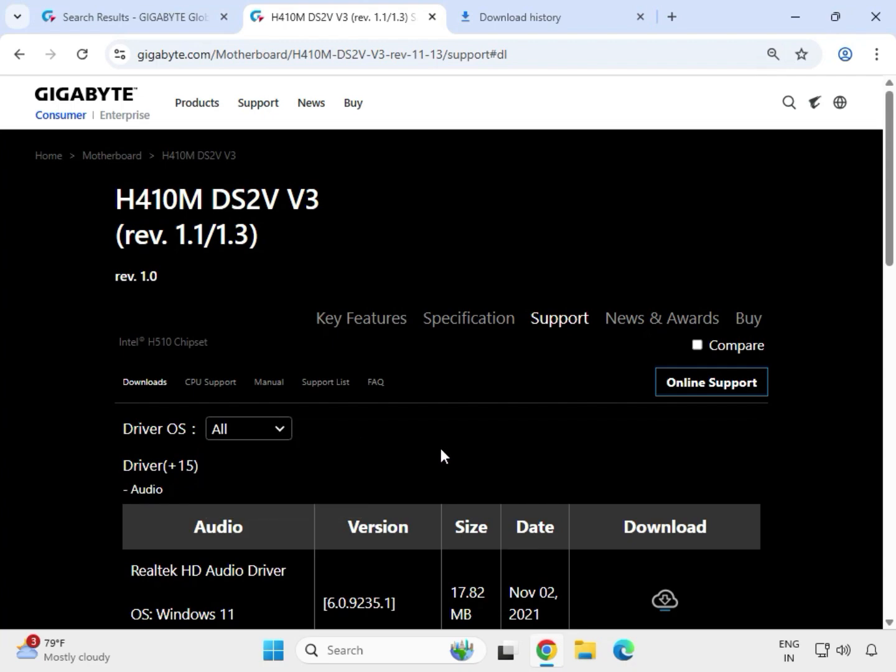
pyautogui.click(267, 439)
pyautogui.click(261, 459)
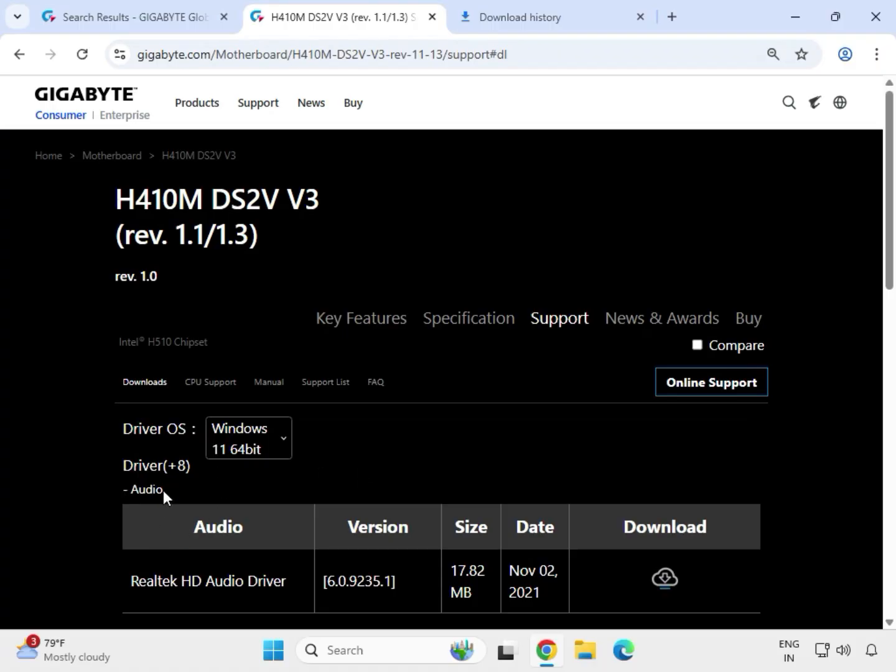
# Step: Download the Realtek HD Audio Driver from the Audio drivers list
pyautogui.moveTo(164, 490); pyautogui.dragTo(137, 491)
pyautogui.scroll(-1, 273, 491)
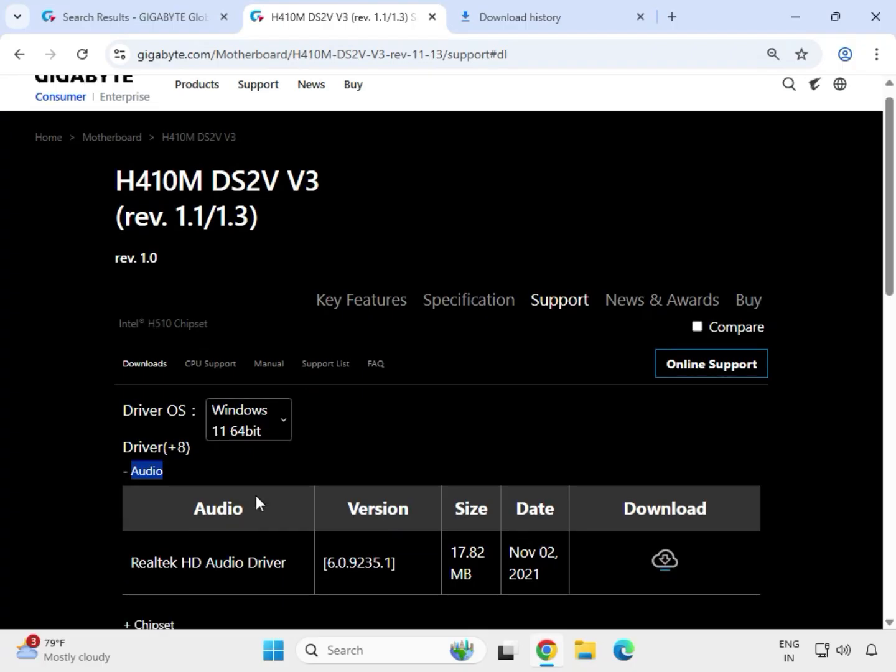
pyautogui.moveTo(129, 489); pyautogui.dragTo(558, 496)
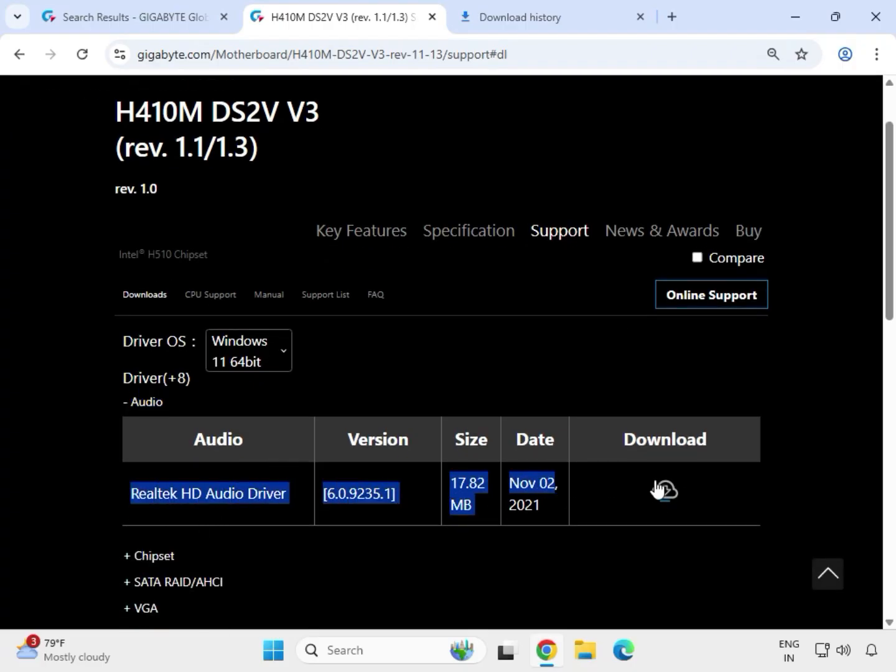
pyautogui.click(670, 496)
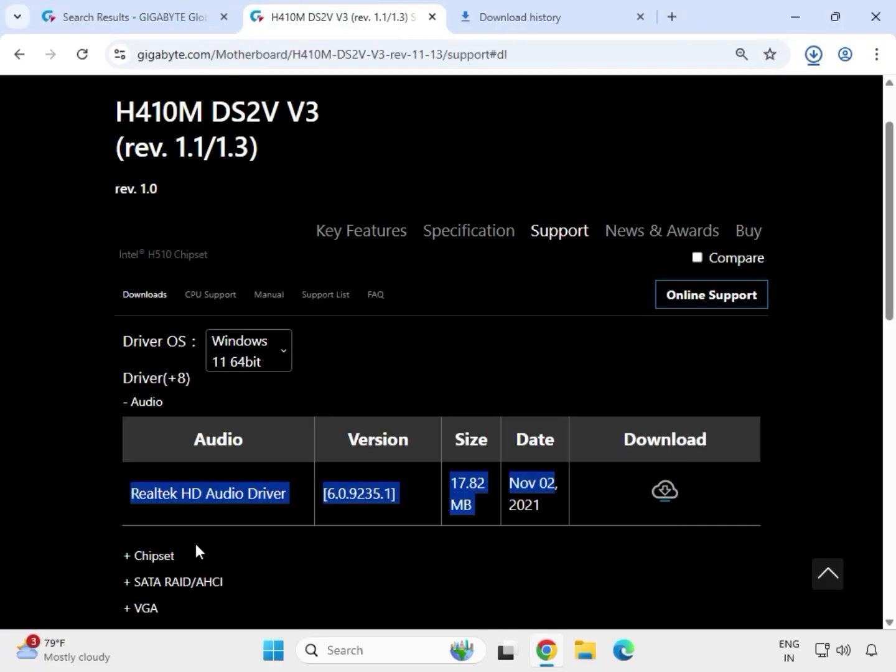
# Step: Expand the Chipset drivers and download the May 16, 2022 Intel INF installation and the Intel Serial I/O driver
pyautogui.click(163, 557)
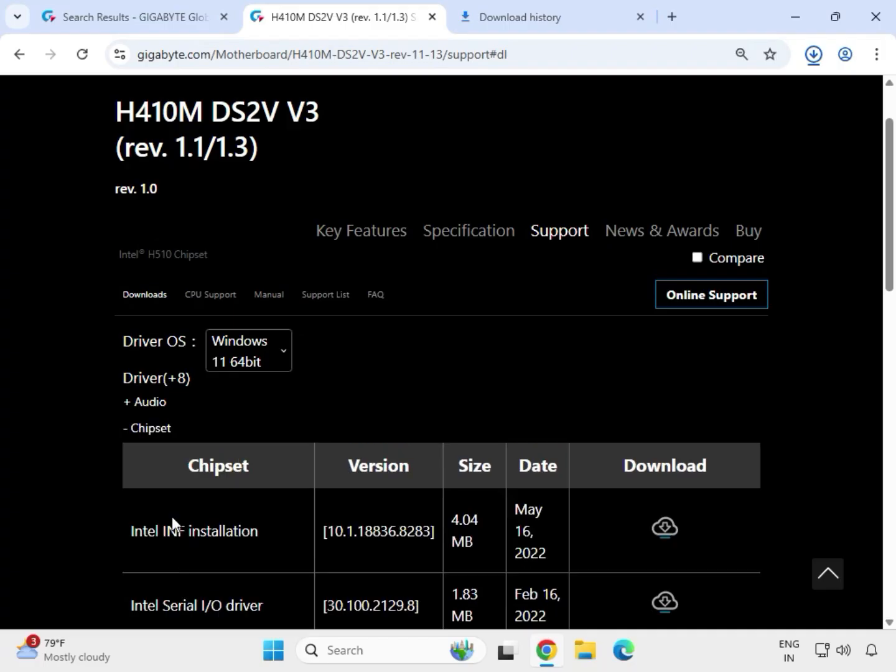
pyautogui.scroll(-4, 142, 534)
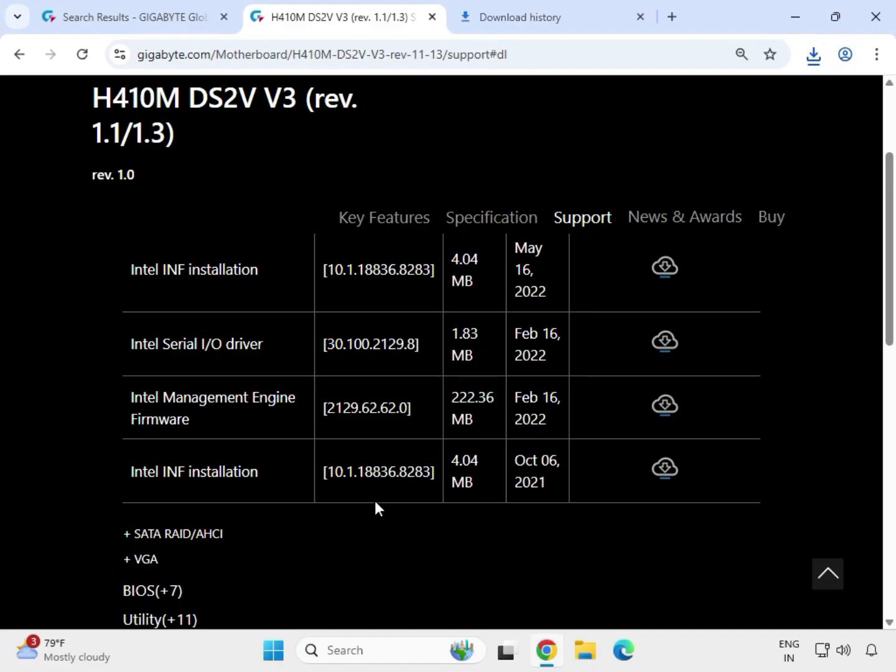
pyautogui.scroll(1, 375, 501)
pyautogui.moveTo(130, 356); pyautogui.dragTo(258, 357)
pyautogui.click(675, 363)
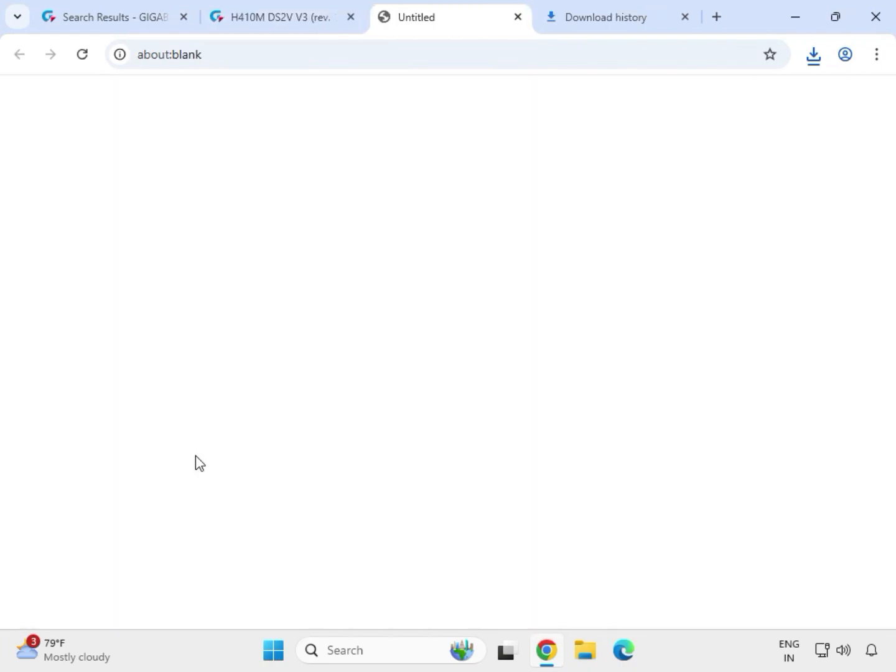
pyautogui.moveTo(128, 430); pyautogui.dragTo(267, 431)
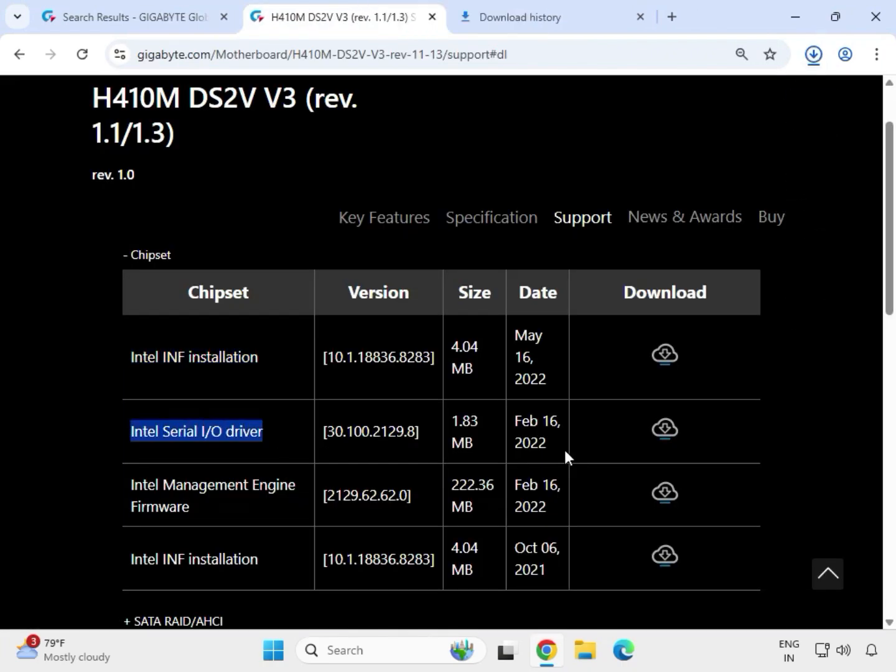
pyautogui.click(676, 428)
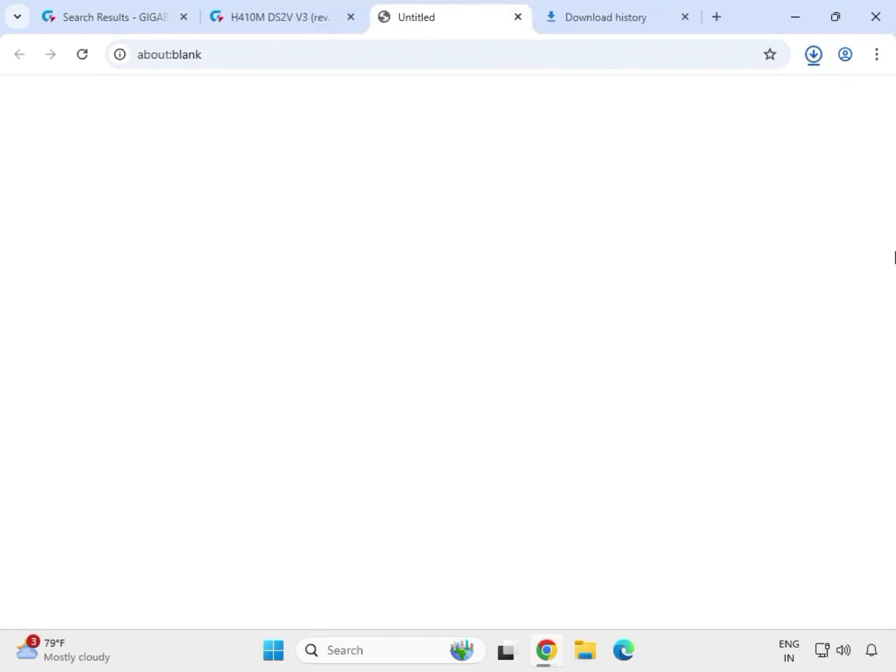
# Step: Expand the VGA drivers and download the Intel Graphic Driver
pyautogui.scroll(-3, 251, 336)
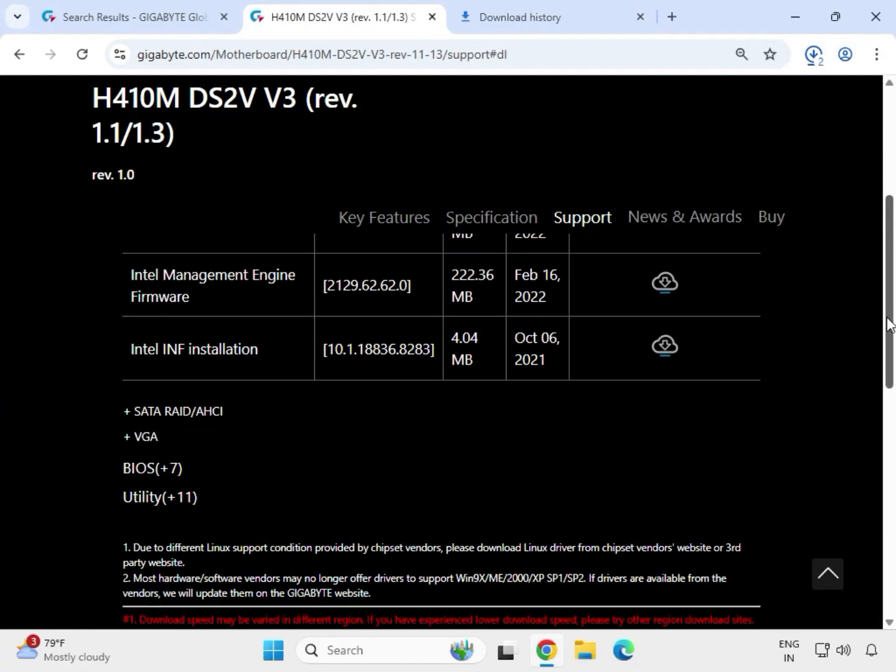
pyautogui.click(131, 413)
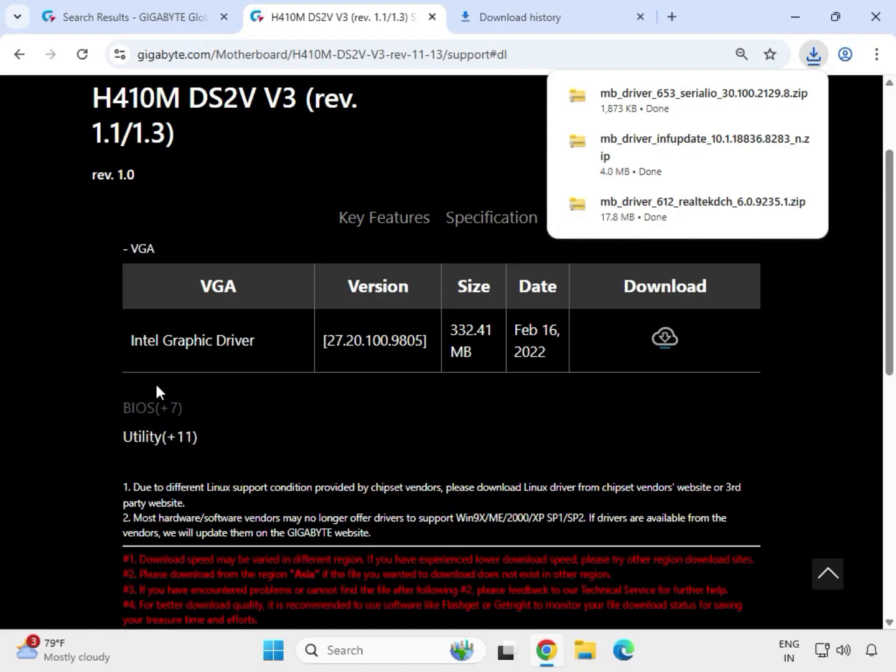
pyautogui.moveTo(131, 341); pyautogui.dragTo(630, 338)
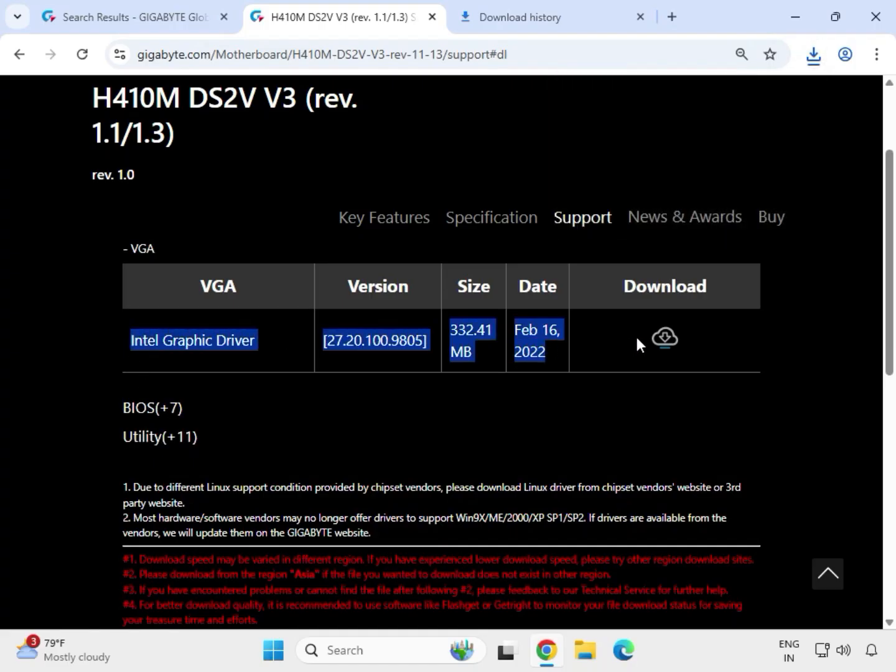
pyautogui.click(665, 338)
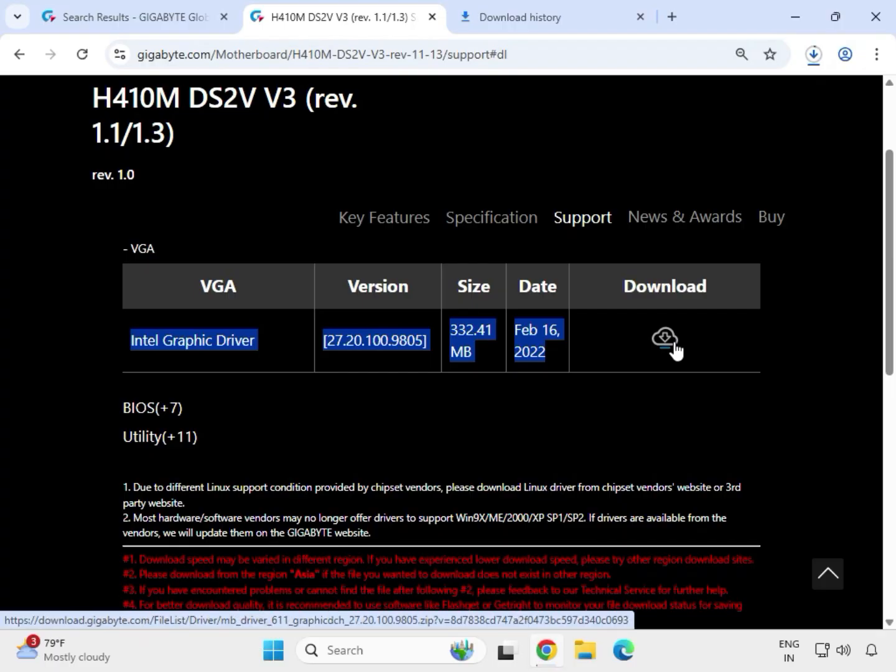
# Step: Open the downloads folder containing the Serial I/O driver archive from the browser's download history
pyautogui.click(815, 53)
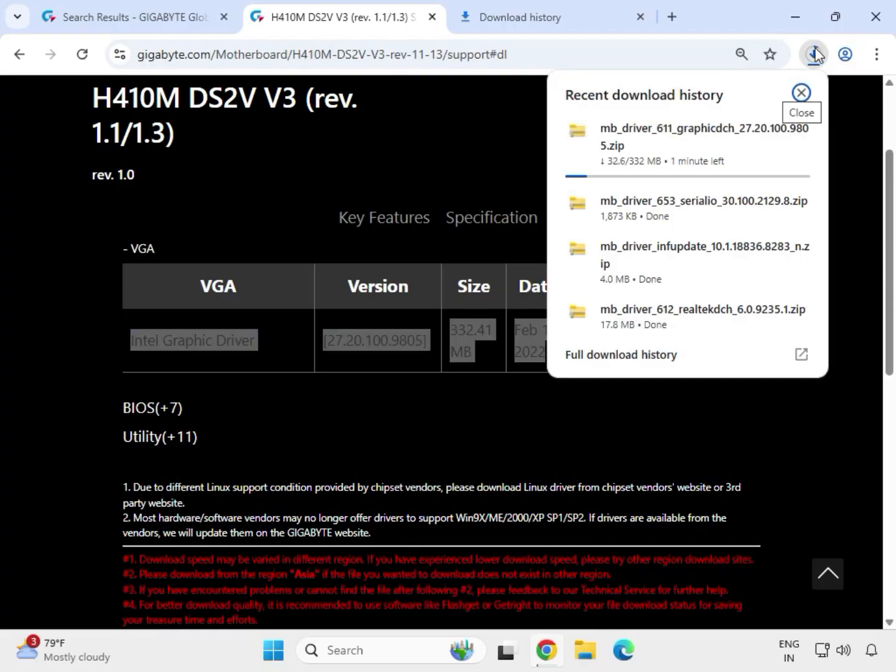
pyautogui.moveTo(797, 226)
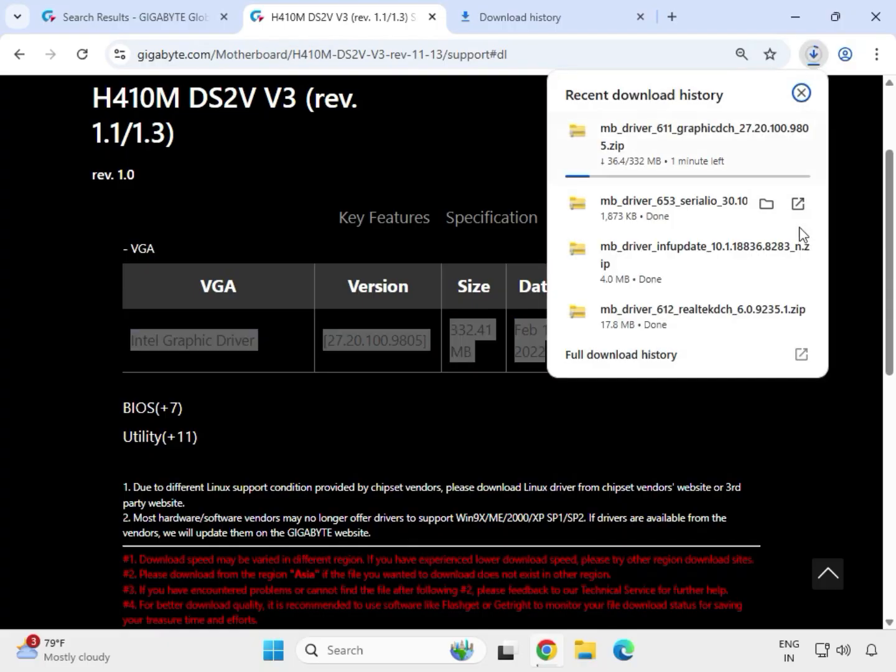
pyautogui.click(766, 203)
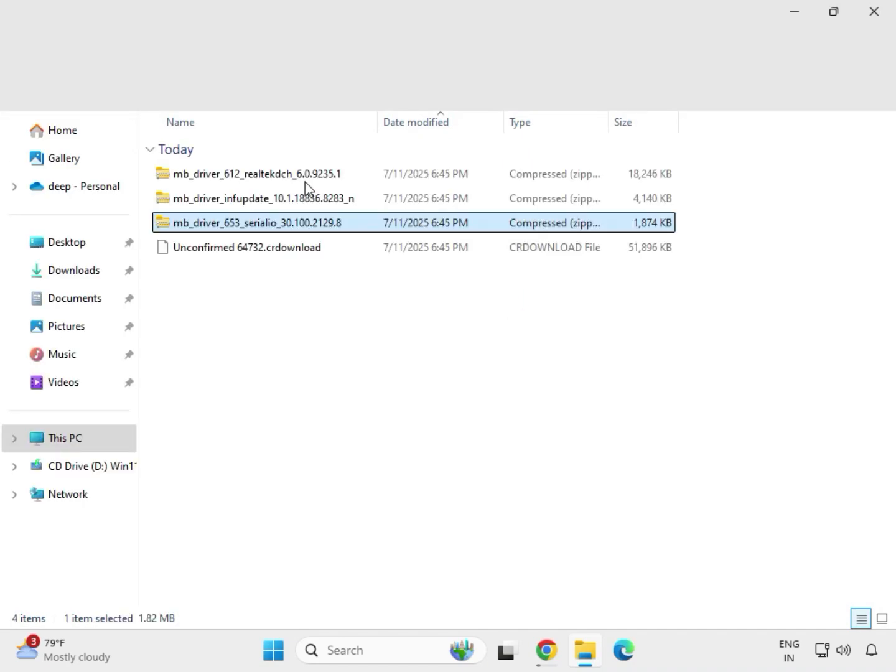
pyautogui.hotkey('ctrl', 'a')
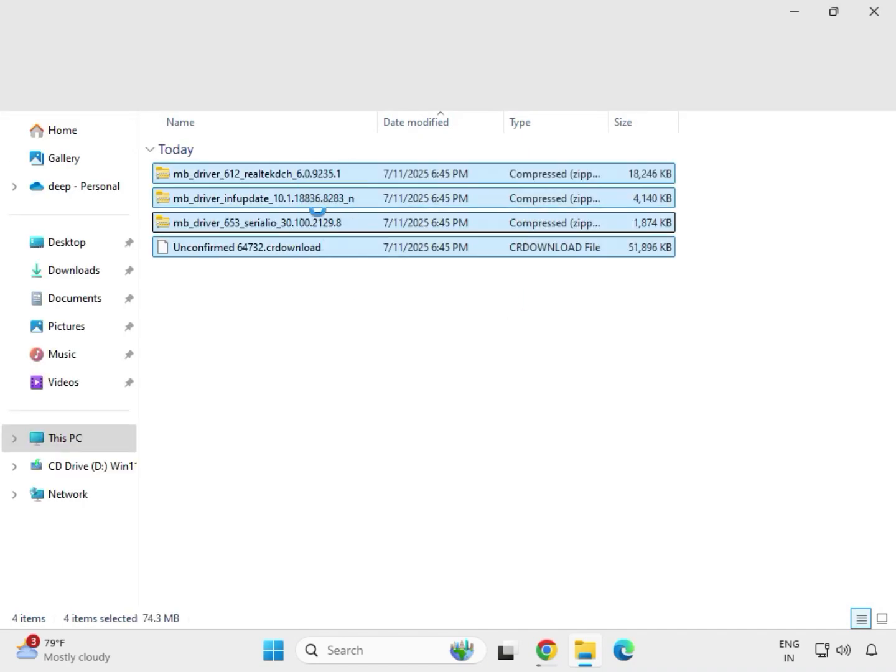
pyautogui.click(340, 301)
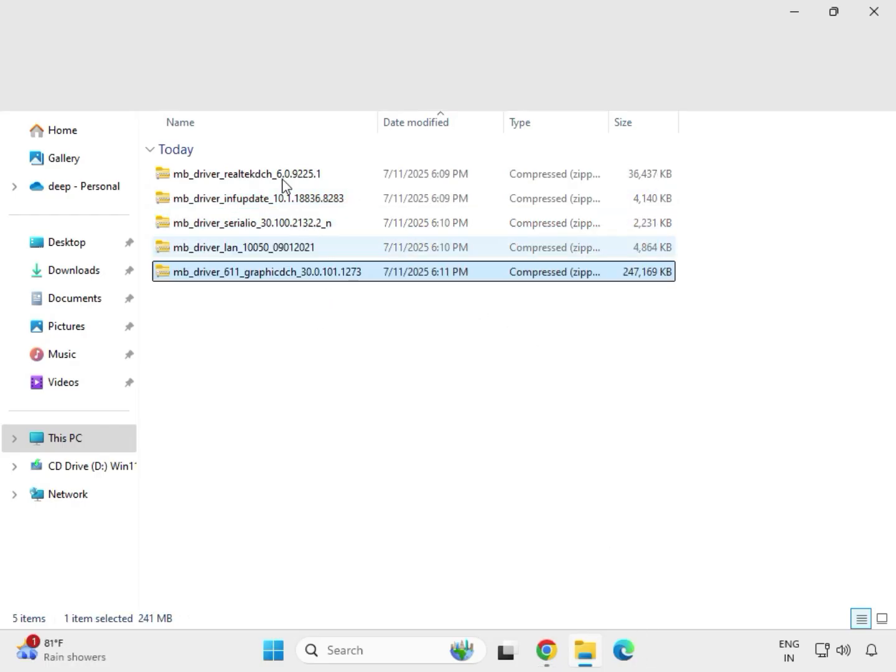
# Step: Extract the mb_driver_611_graphicdch_30.0.101.1273 archive to its default folder in Downloads and close the extracted folder window
pyautogui.moveTo(277, 165); pyautogui.dragTo(327, 307)
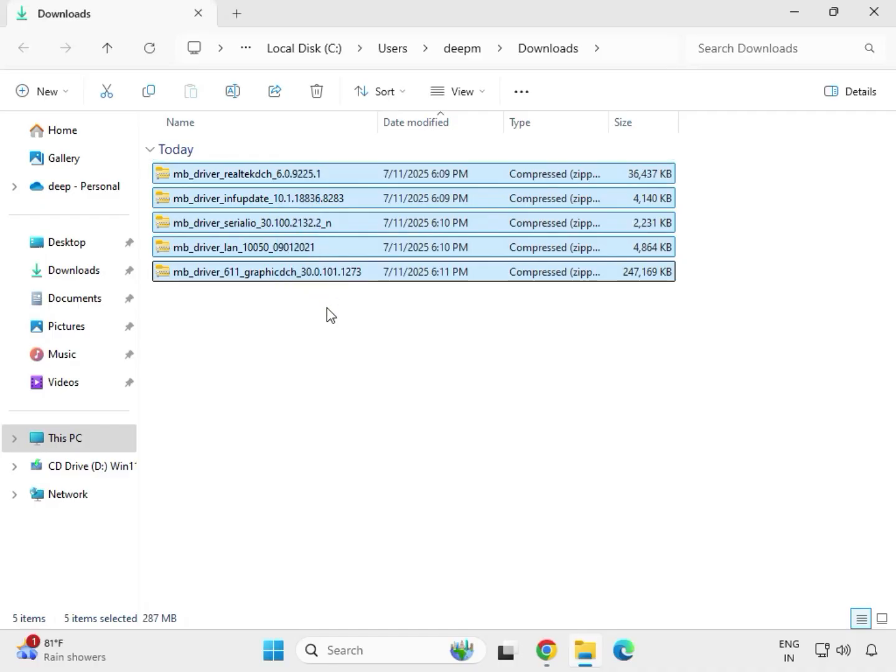
pyautogui.click(312, 272)
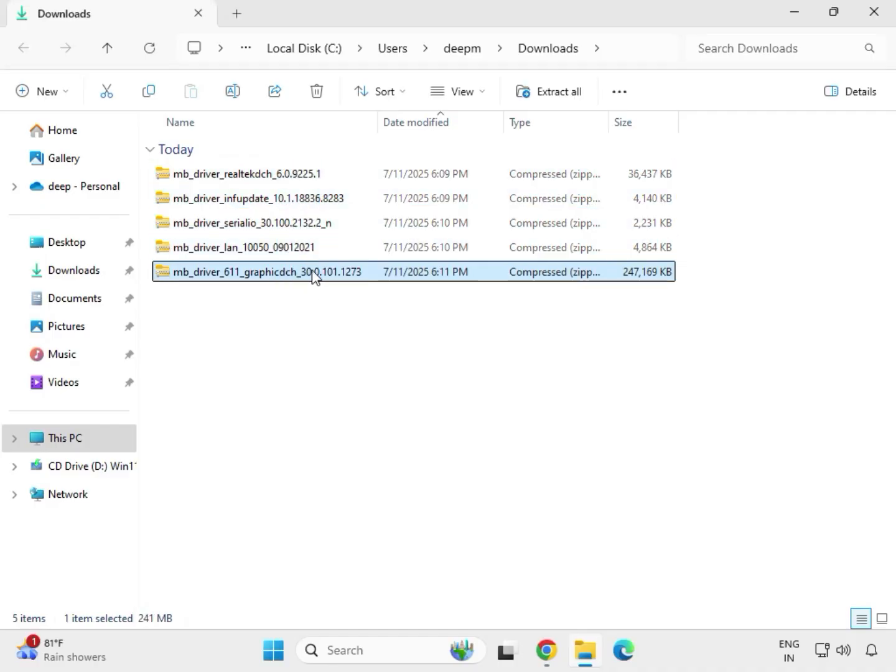
pyautogui.rightClick(313, 276)
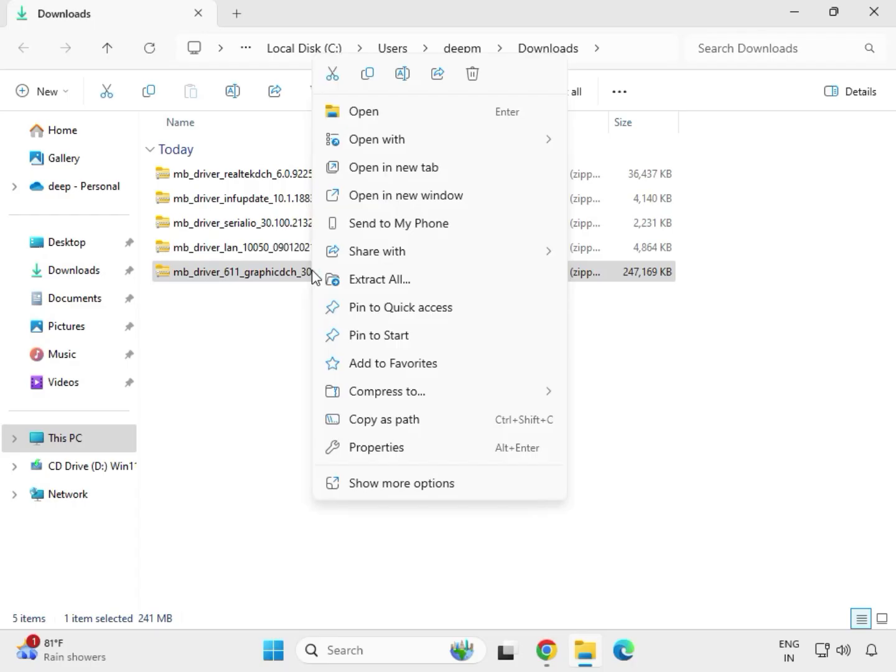
pyautogui.click(401, 483)
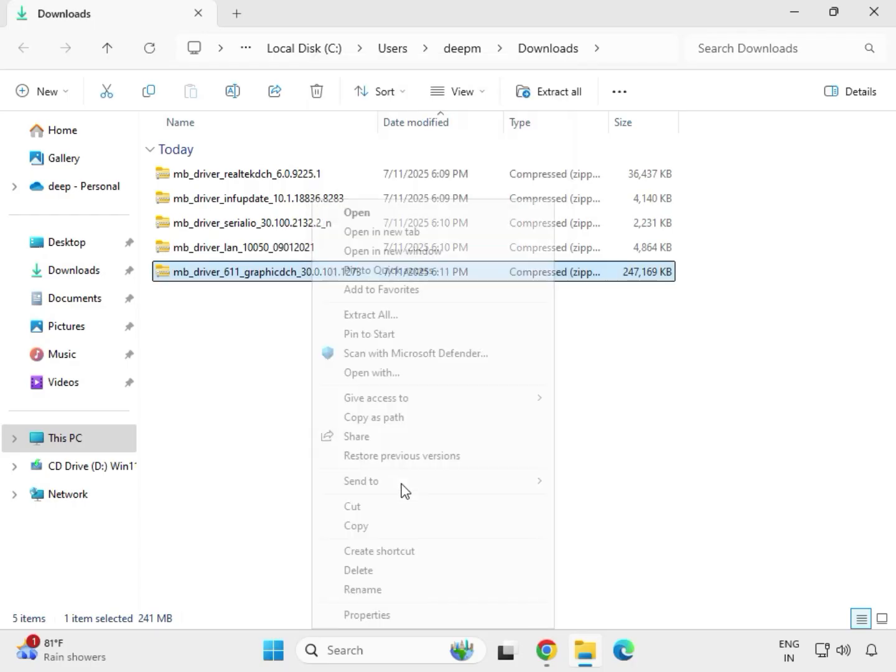
pyautogui.click(375, 316)
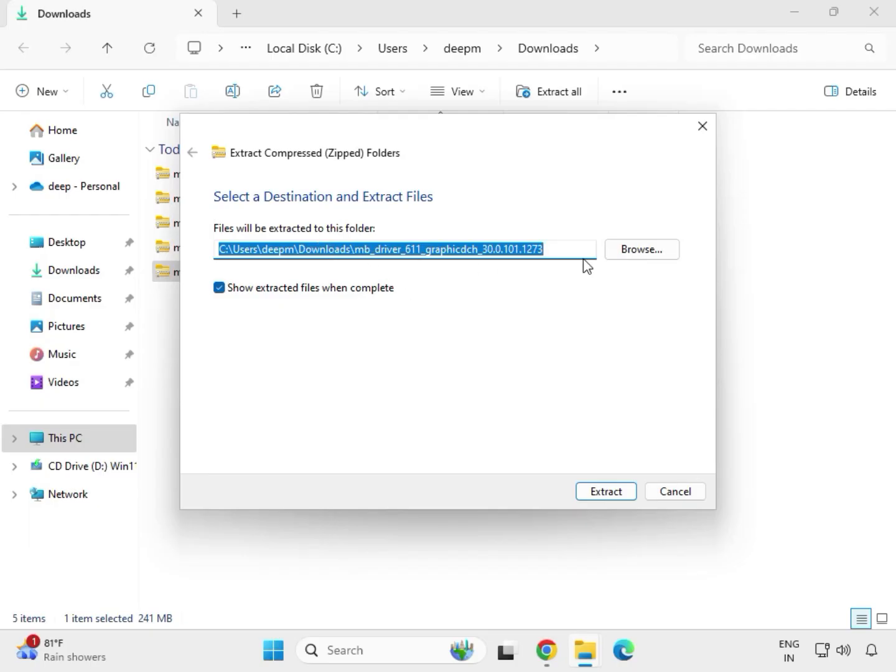
pyautogui.click(609, 492)
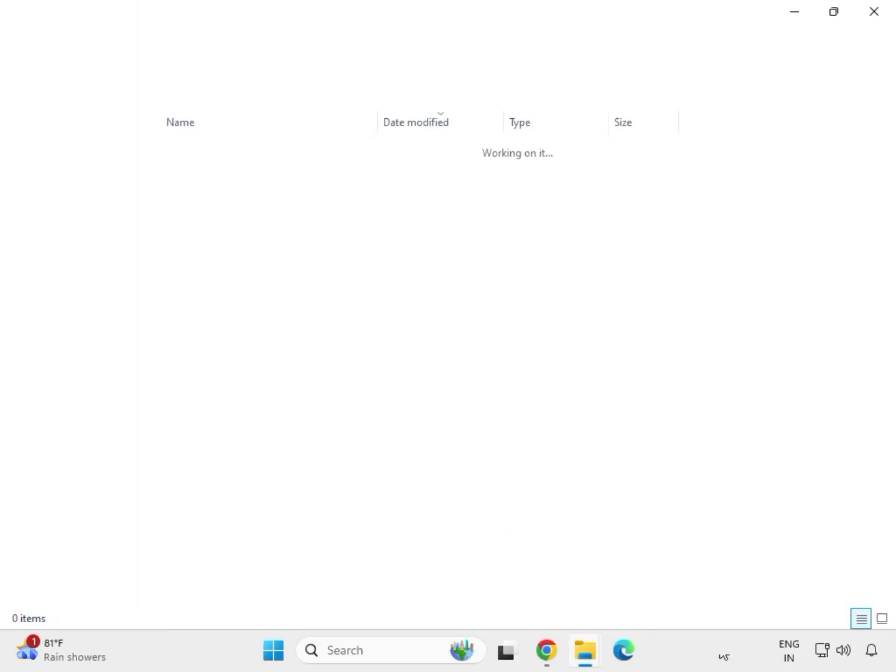
pyautogui.click(873, 12)
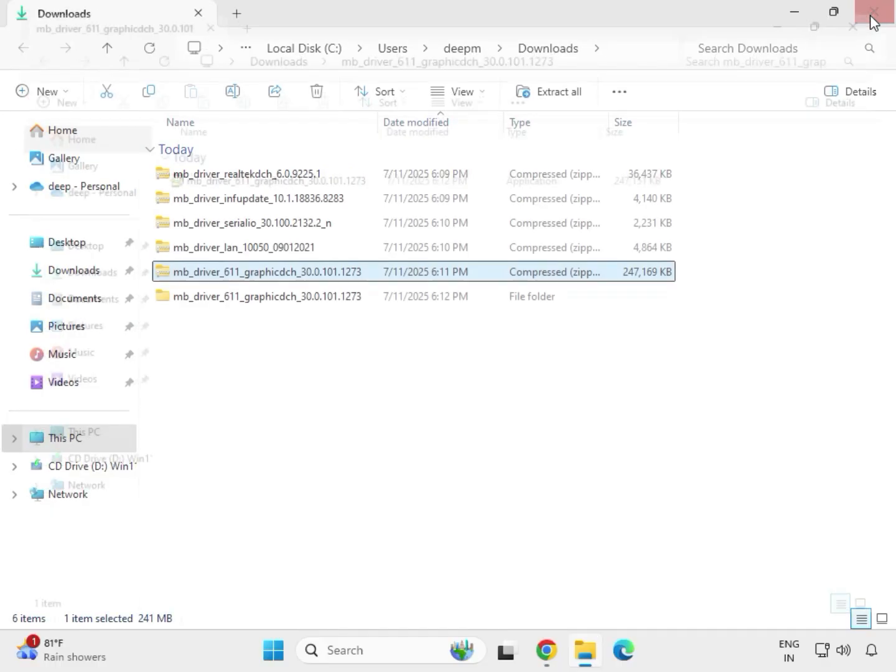
# Step: Extract the mb_driver_lan_10050_09012021 archive to its default folder in Downloads and close the extracted folder window
pyautogui.click(229, 254)
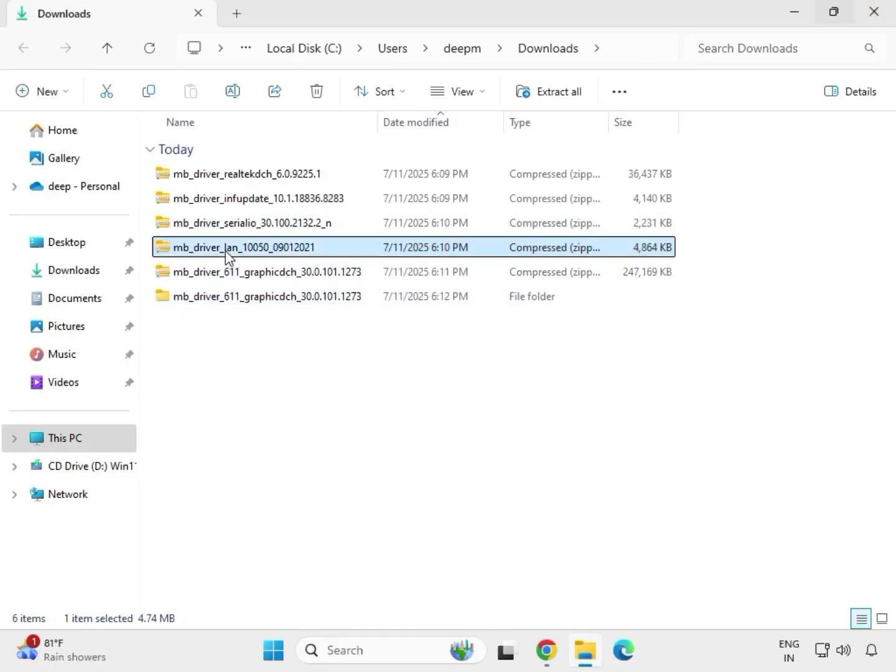
pyautogui.rightClick(226, 251)
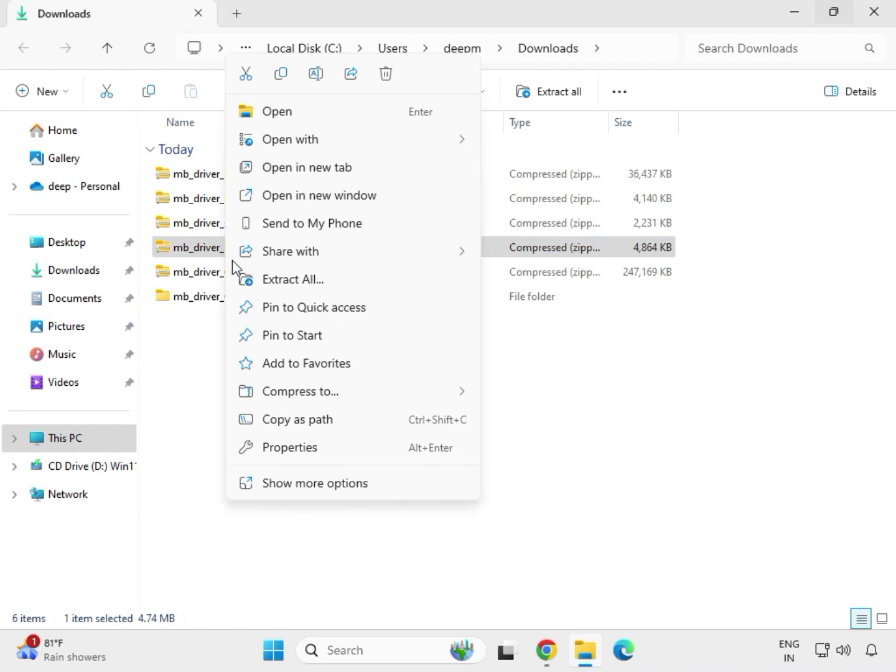
pyautogui.click(299, 484)
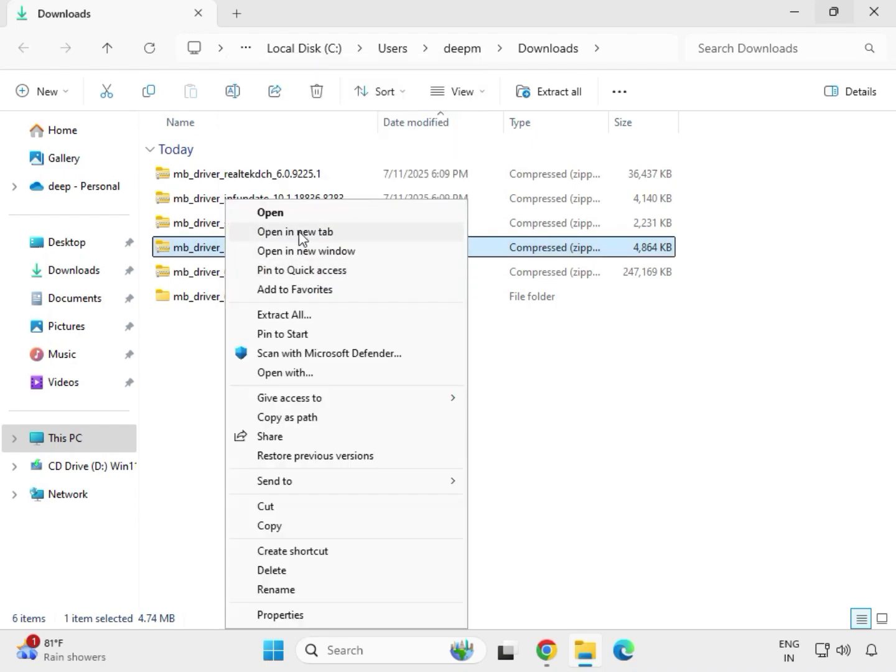
pyautogui.click(281, 317)
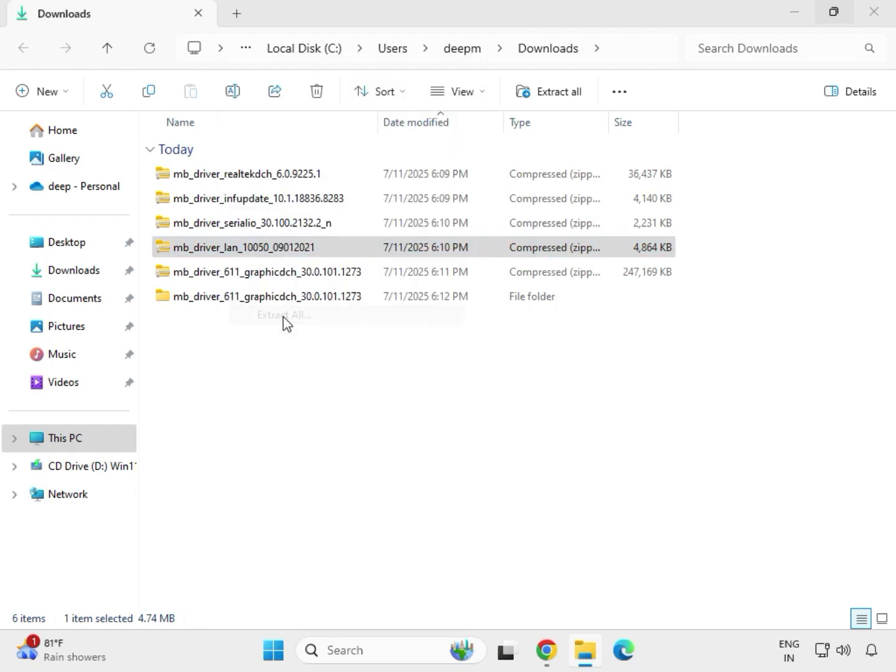
pyautogui.click(598, 495)
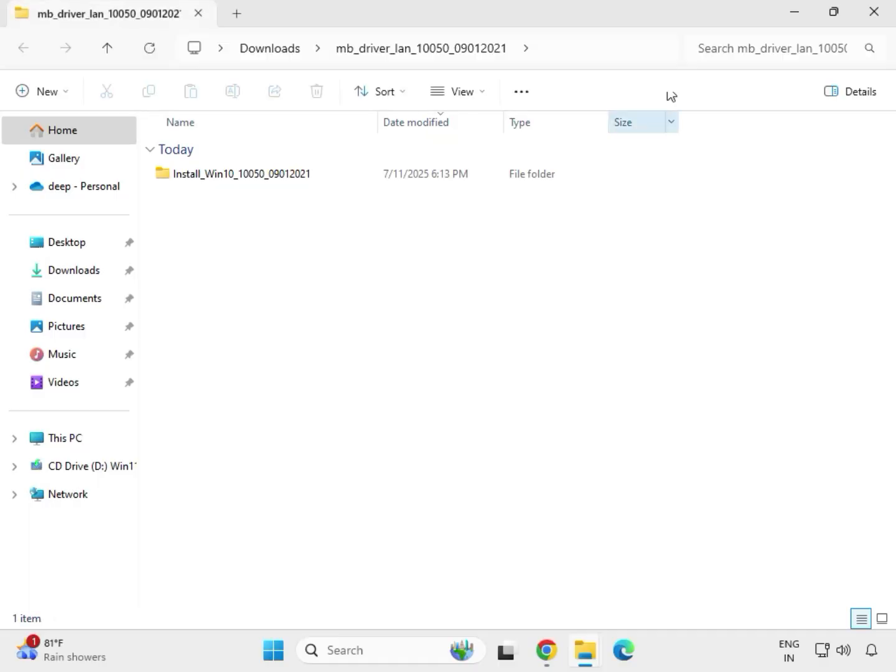
pyautogui.click(877, 19)
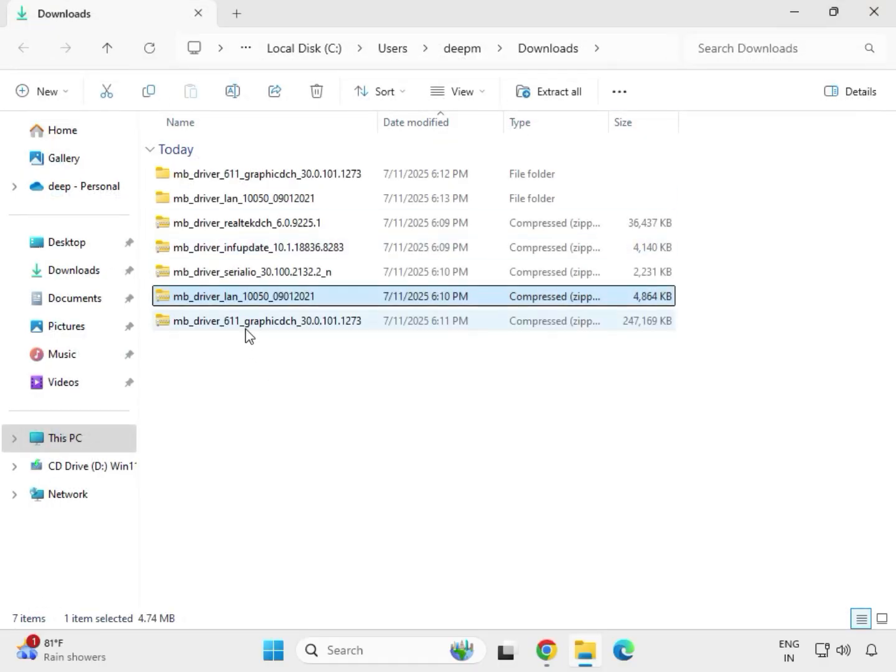
# Step: Extract the mb_driver_serialio_30.100.2132.2_n archive to its default folder in Downloads and close the extracted folder window
pyautogui.click(223, 278)
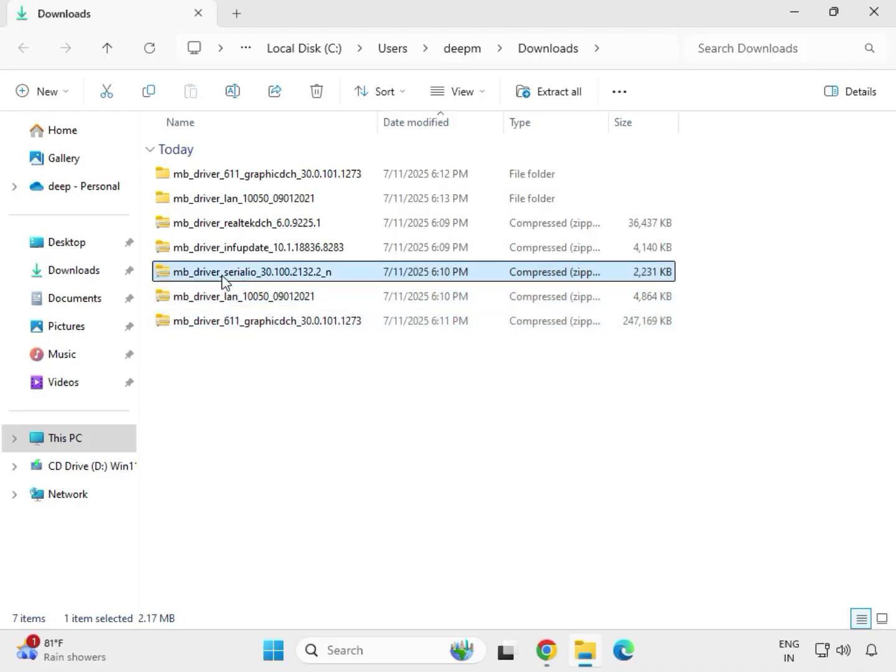
pyautogui.rightClick(224, 278)
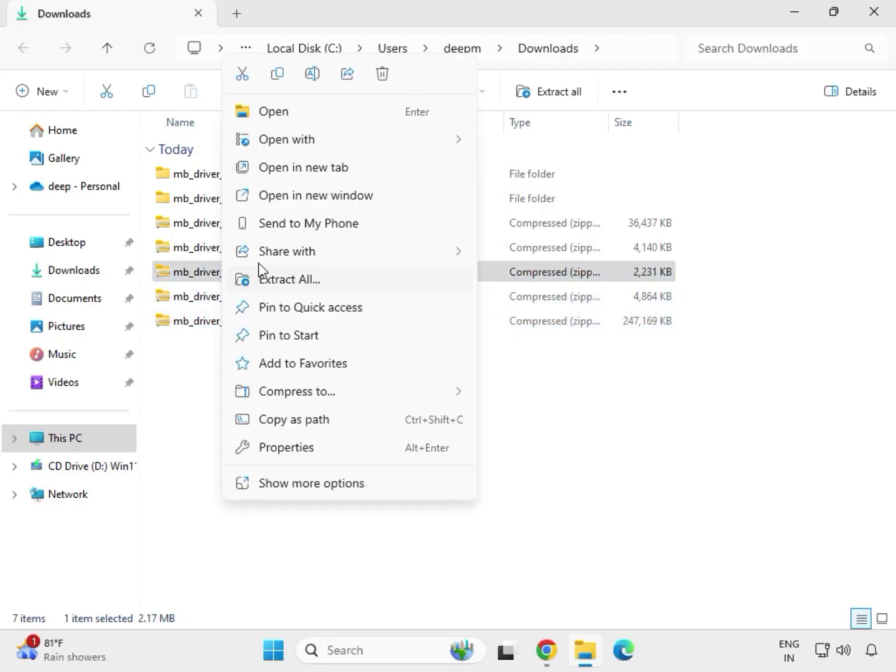
pyautogui.click(275, 281)
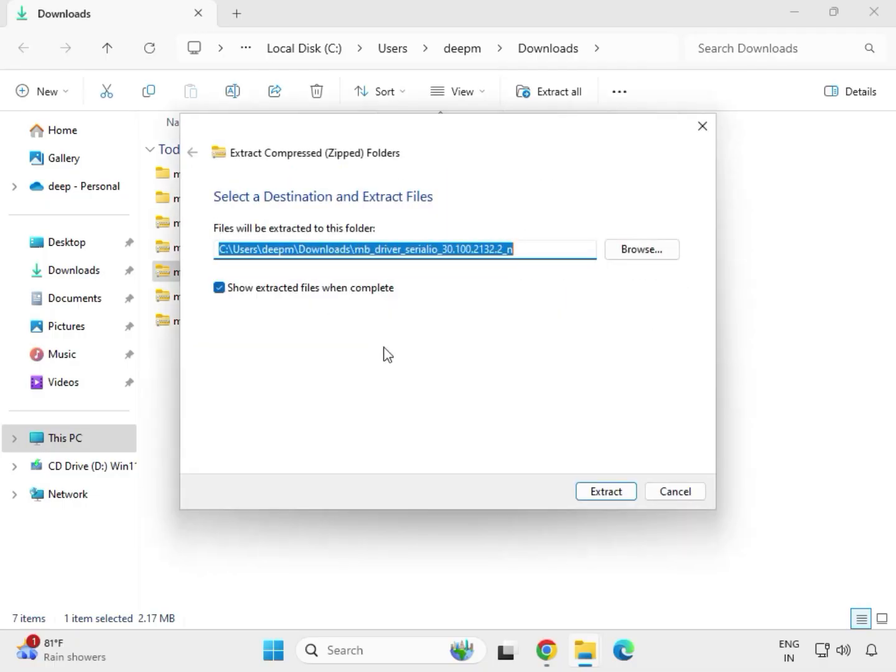
pyautogui.click(598, 490)
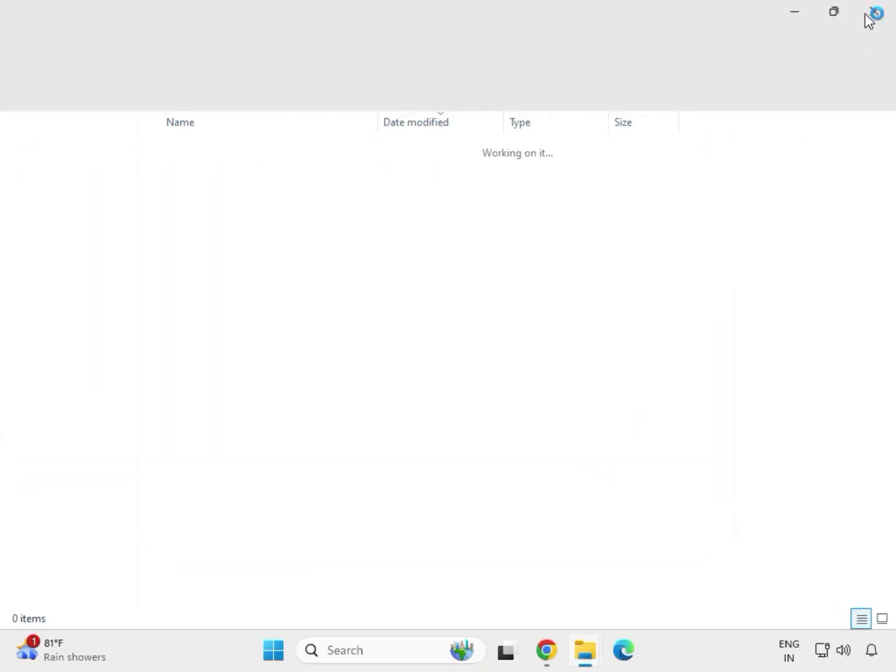
pyautogui.click(873, 14)
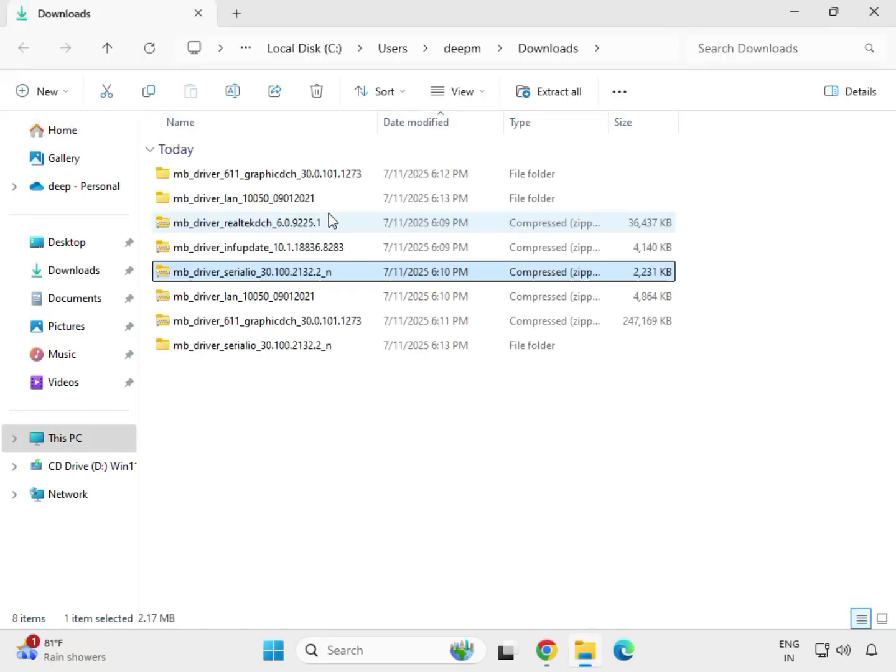
# Step: Extract the mb_driver_infupdate_10.1.18836.8283 archive to its default folder in Downloads and close the extracted folder window
pyautogui.click(231, 249)
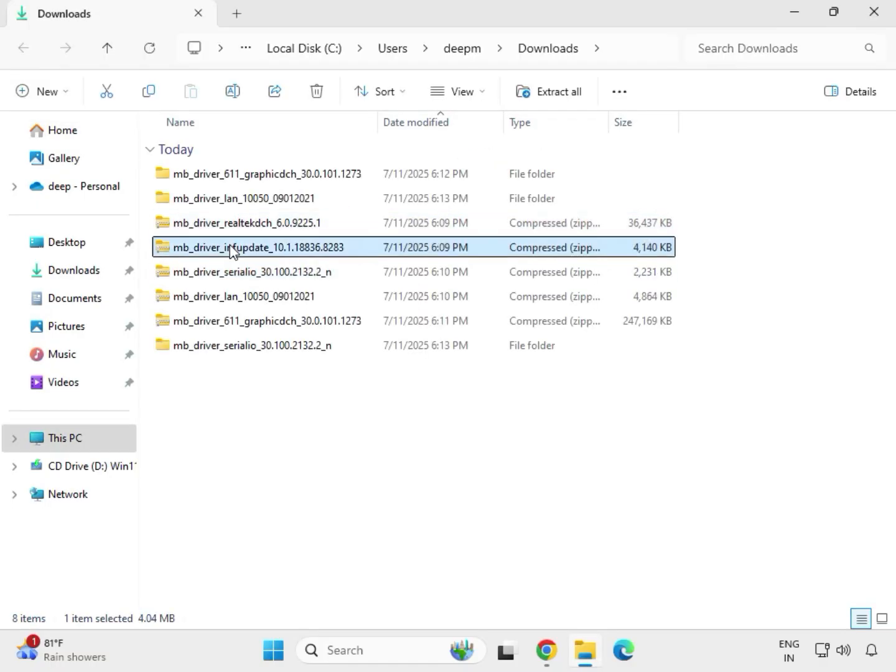
pyautogui.rightClick(232, 250)
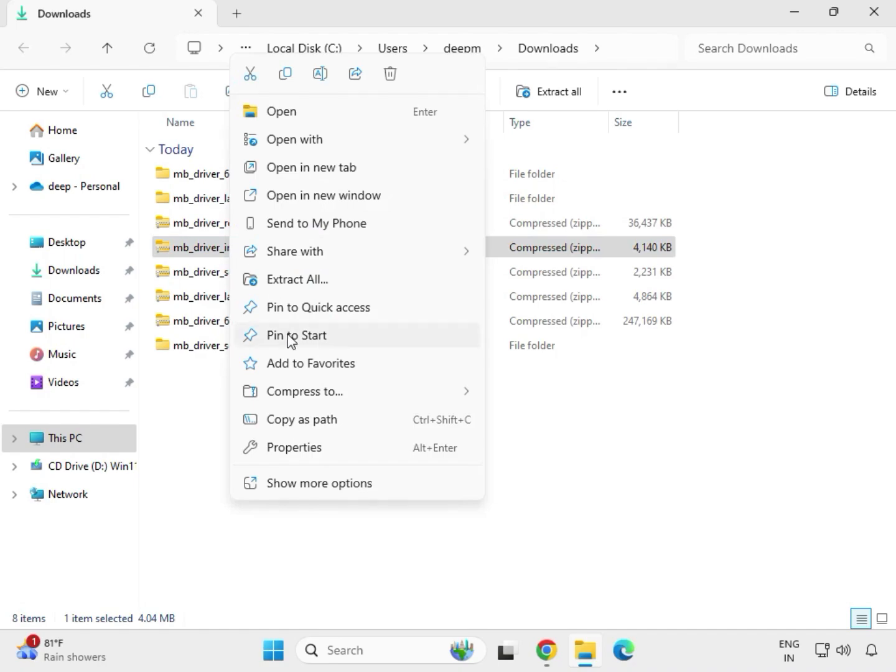
pyautogui.click(316, 280)
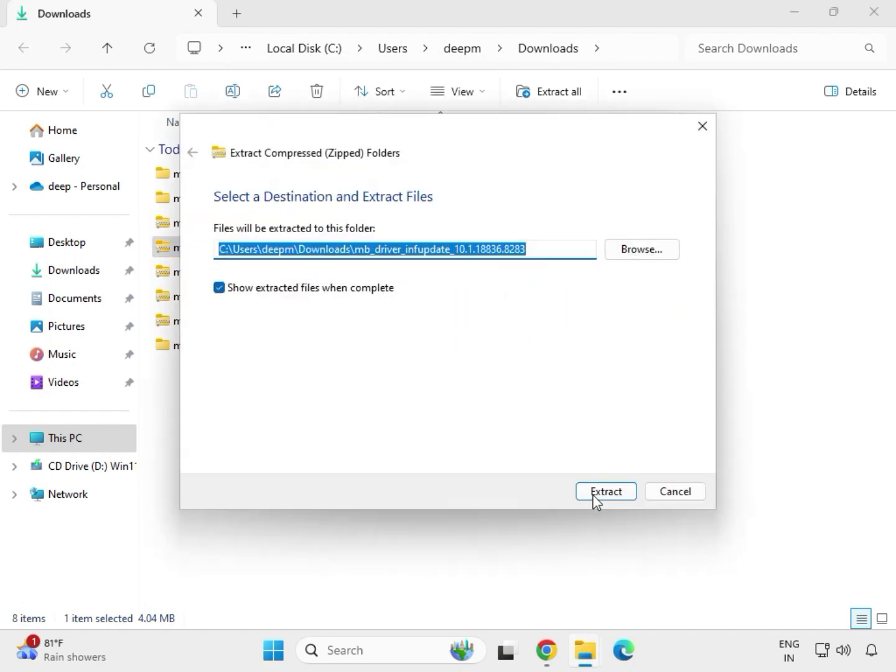
pyautogui.click(604, 491)
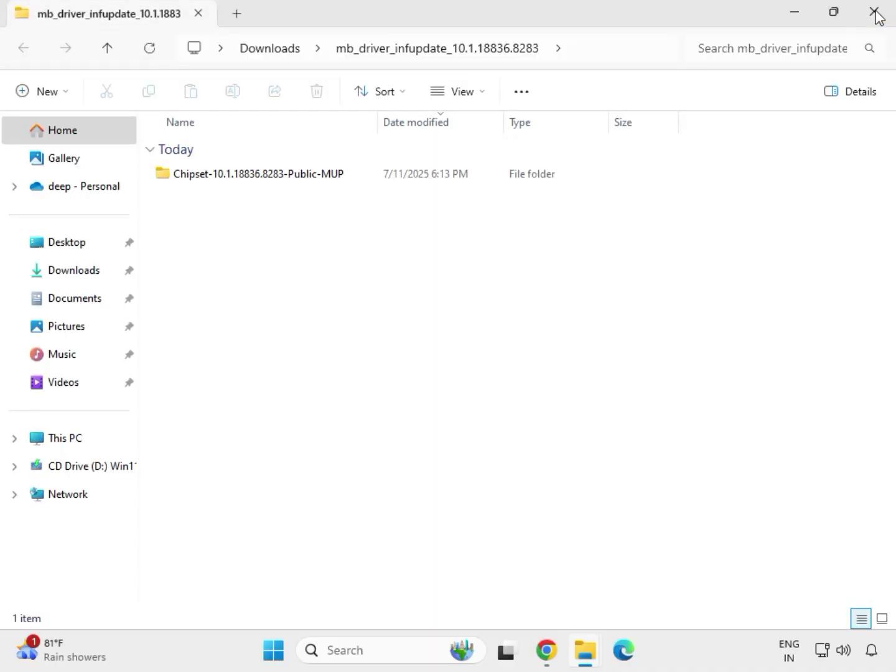
pyautogui.click(874, 13)
# Step: Extract the mb_driver_realtekdch_6.0.9225.1 archive to its default folder in Downloads and close the extracted folder window
pyautogui.click(242, 226)
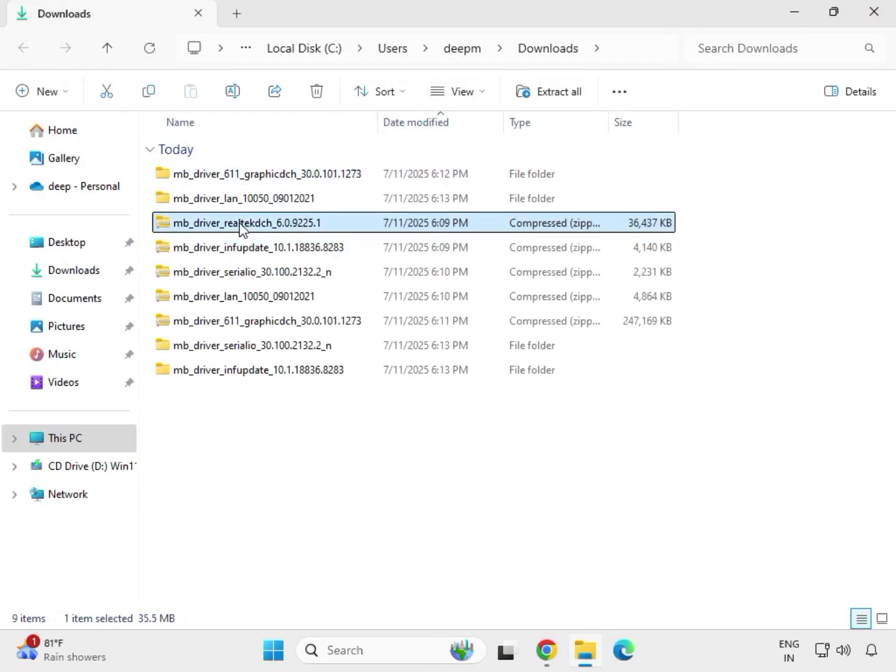
pyautogui.rightClick(242, 227)
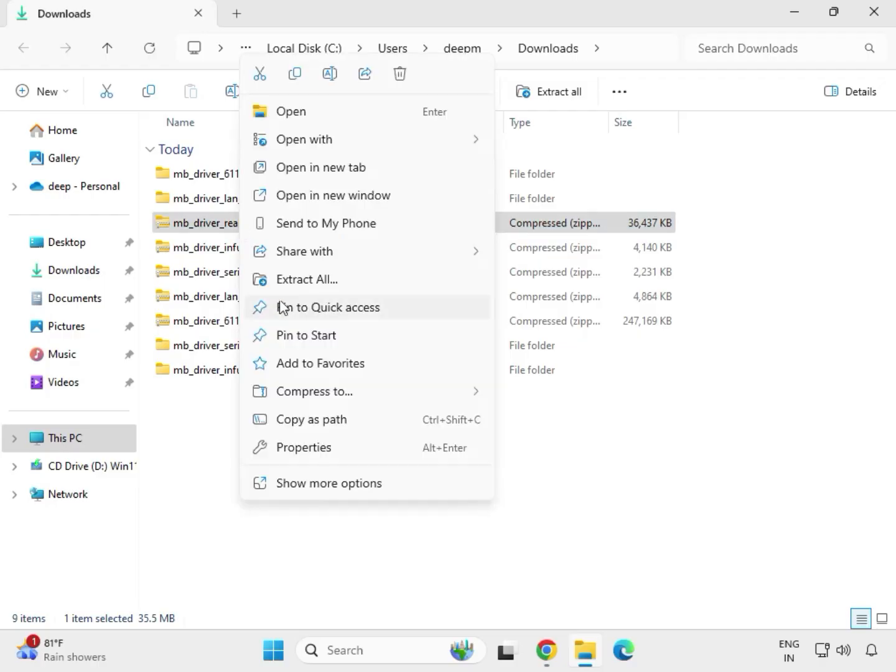
pyautogui.click(295, 282)
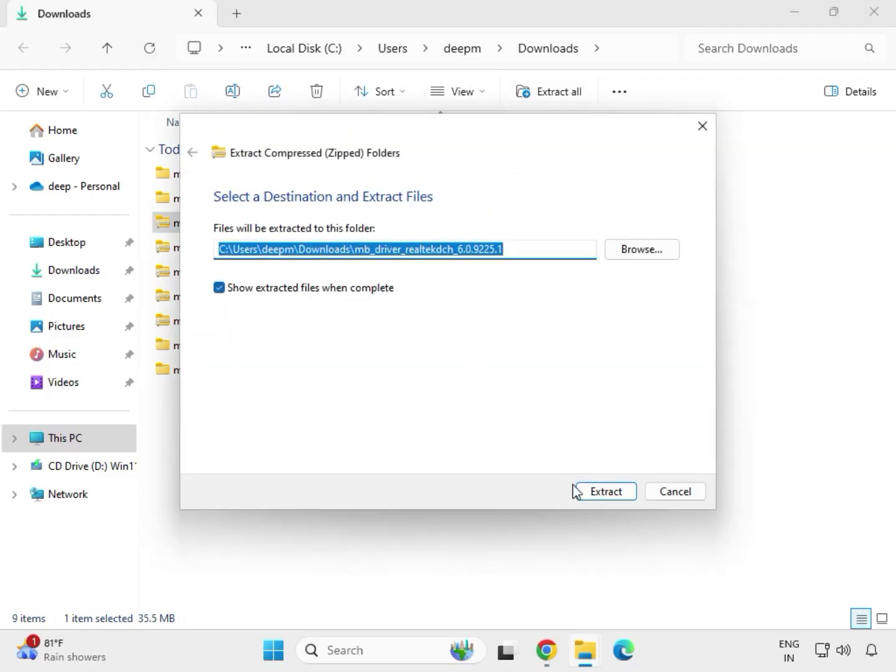
pyautogui.click(585, 492)
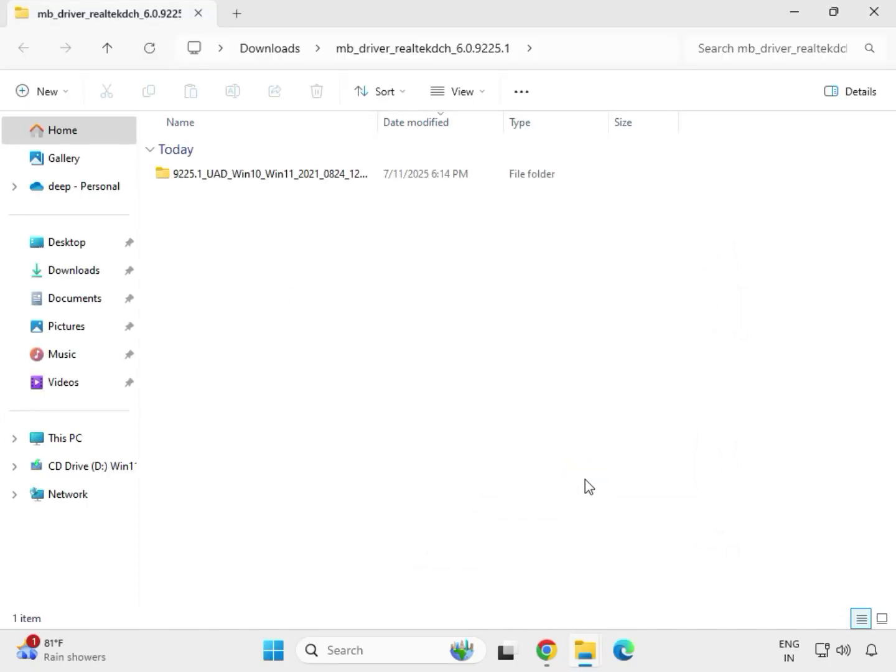
pyautogui.click(876, 25)
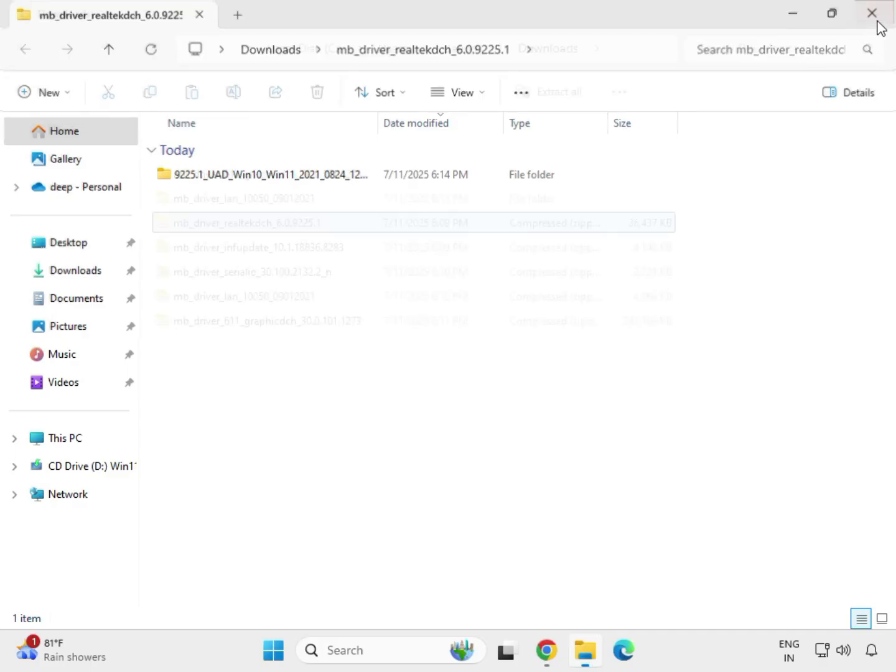
# Step: Refresh the Downloads folder listing
pyautogui.click(420, 492)
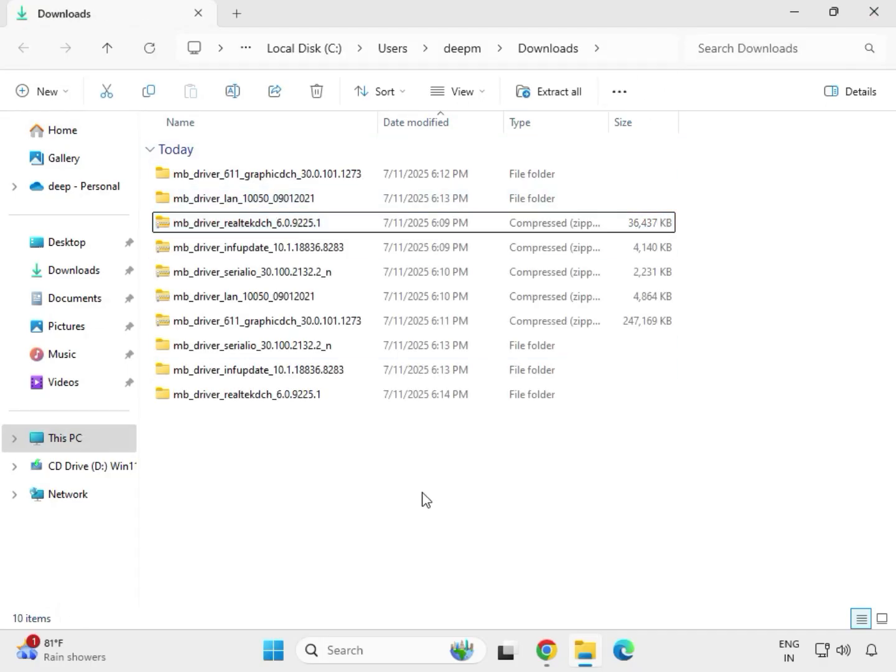
pyautogui.rightClick(376, 462)
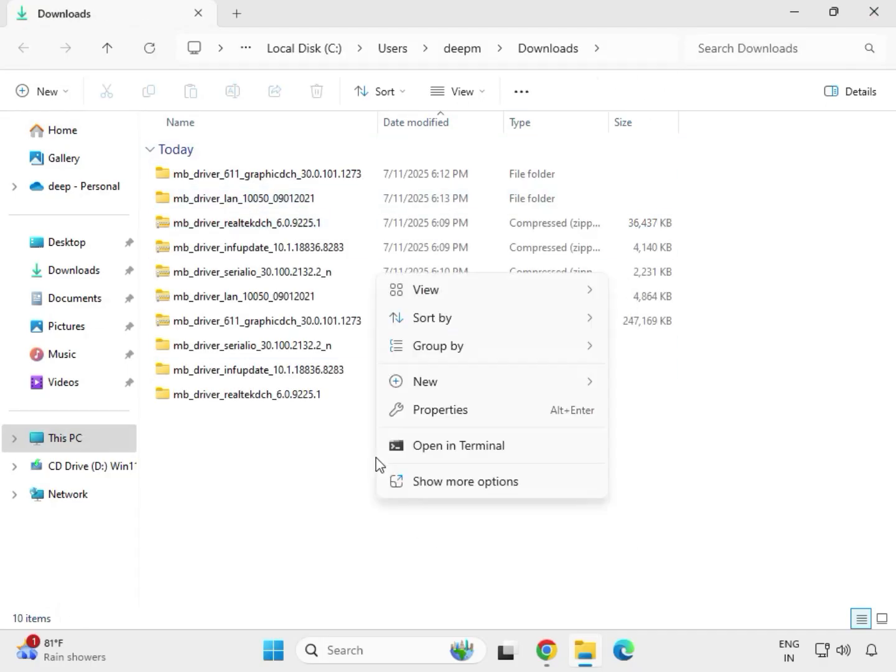
pyautogui.moveTo(424, 394)
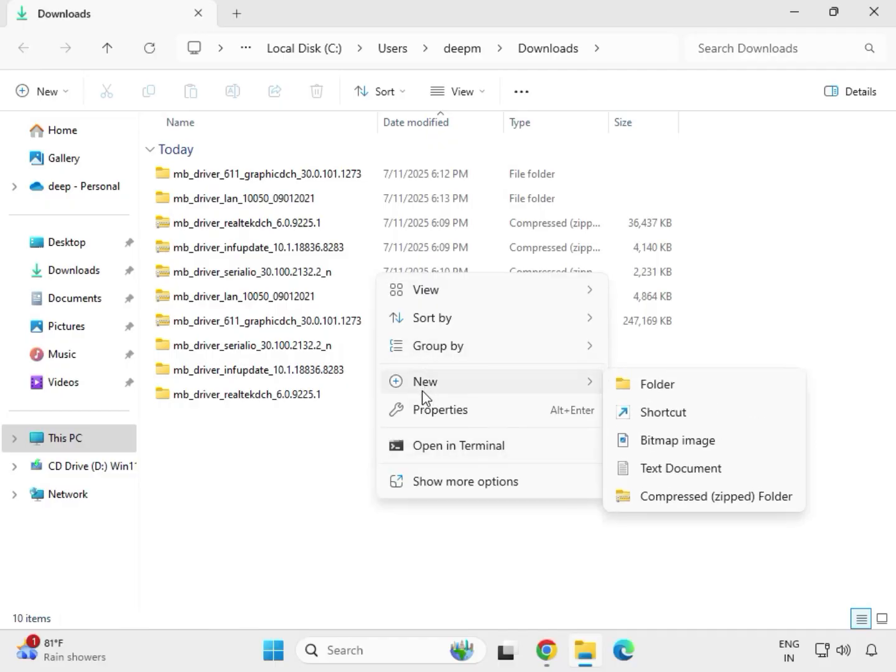
pyautogui.press('Escape')
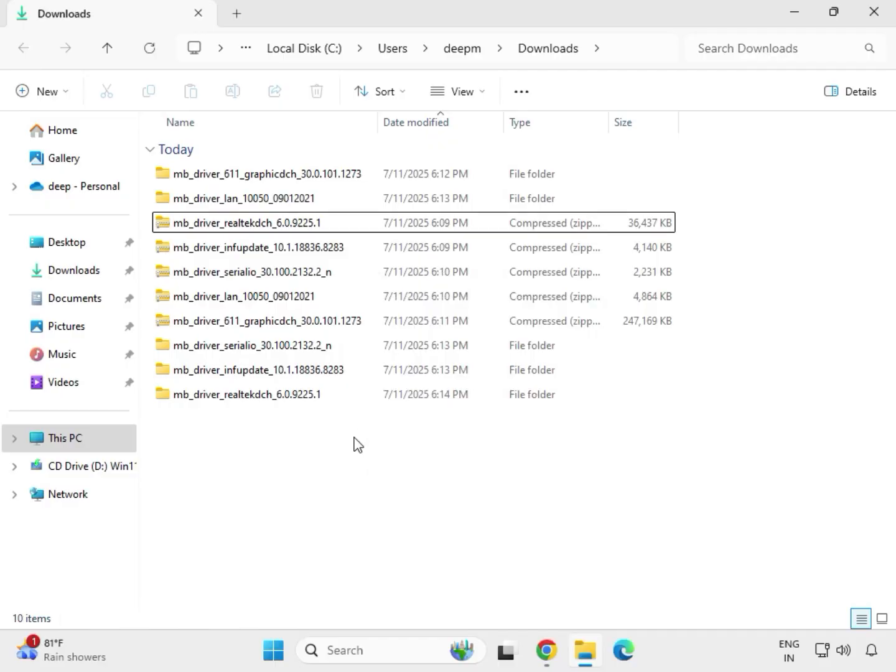
pyautogui.rightClick(355, 443)
pyautogui.click(406, 459)
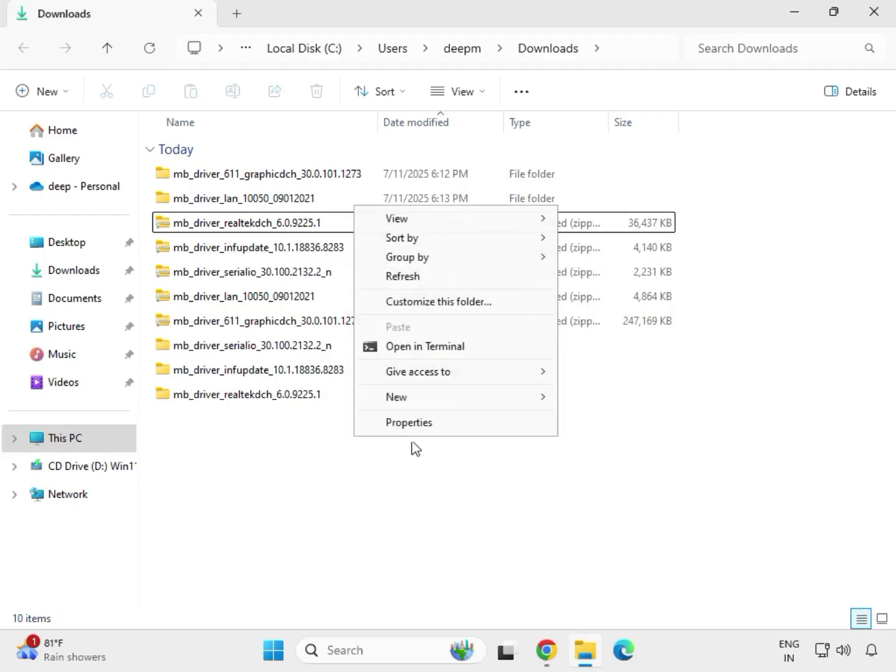
pyautogui.click(411, 277)
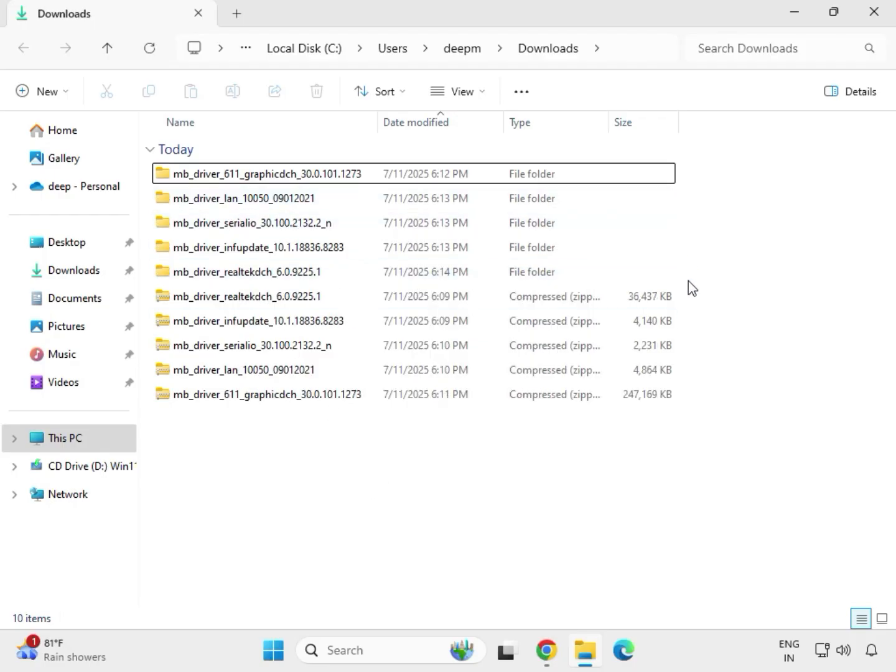
# Step: Open the extracted graphicdch folder and run the mb_driver_611_graphicdch_30.0.101.1273 application as administrator, approving the permission prompt
pyautogui.moveTo(688, 280); pyautogui.dragTo(446, 186)
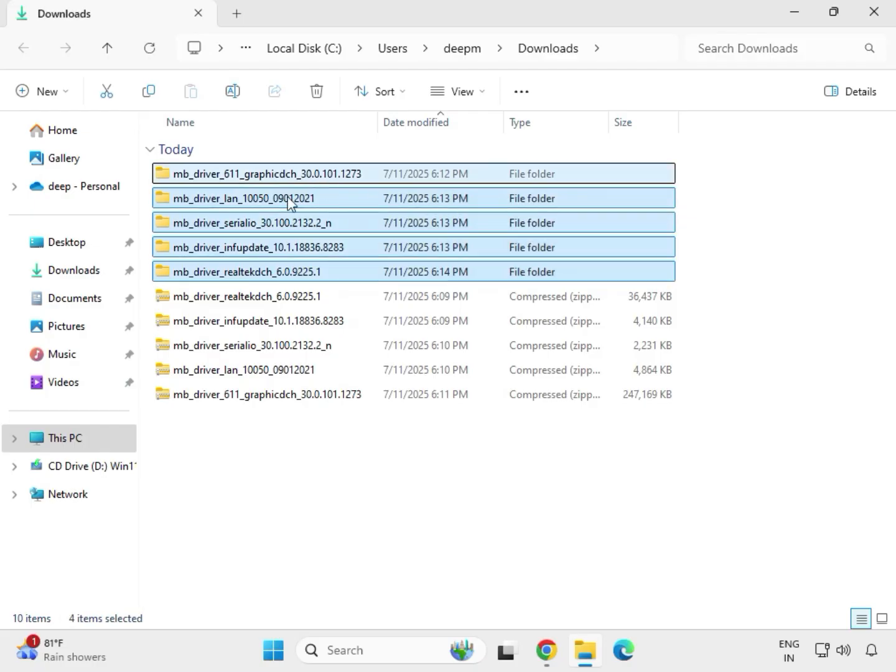
pyautogui.click(262, 180)
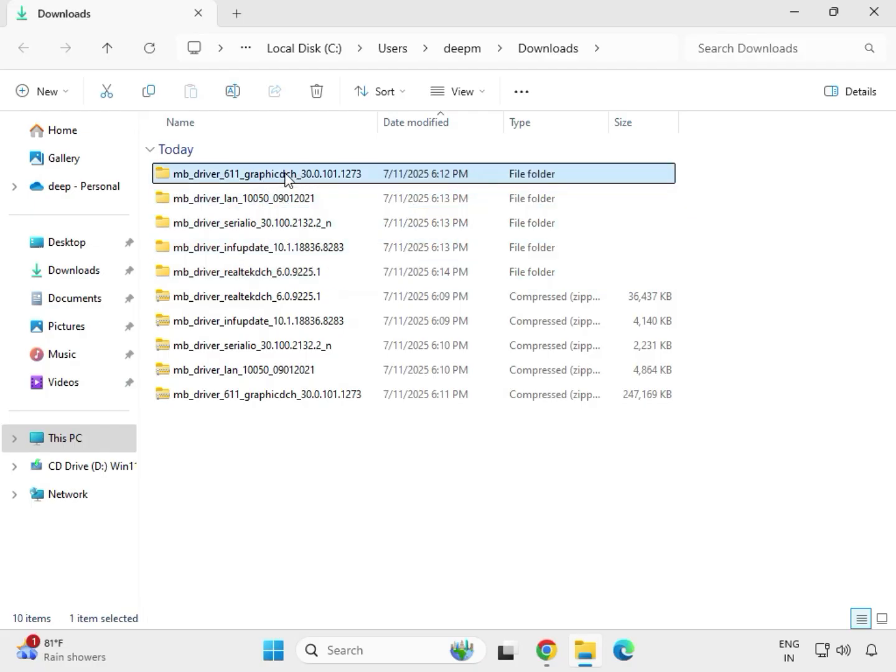
pyautogui.doubleClick(288, 179)
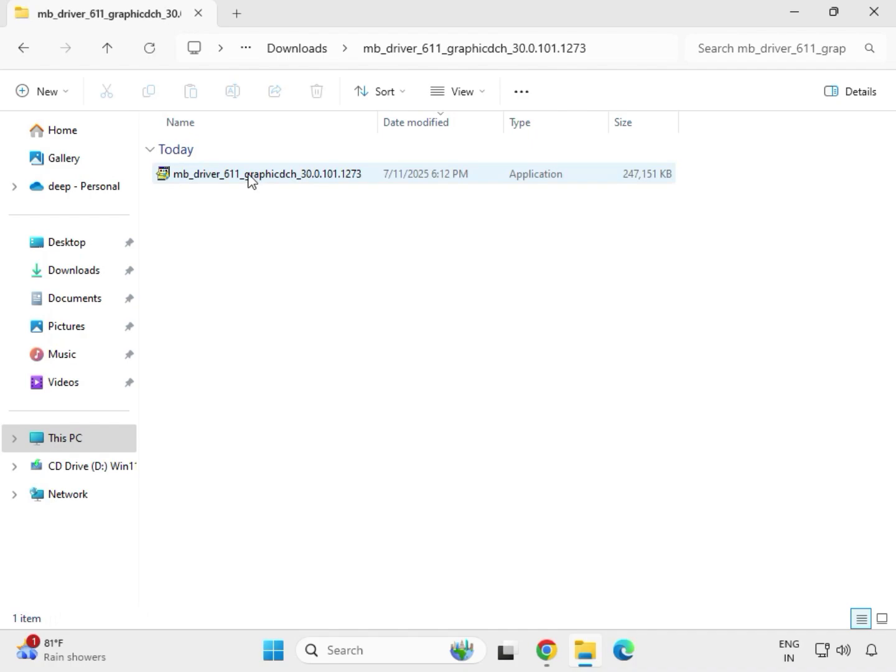
pyautogui.click(250, 179)
pyautogui.rightClick(250, 178)
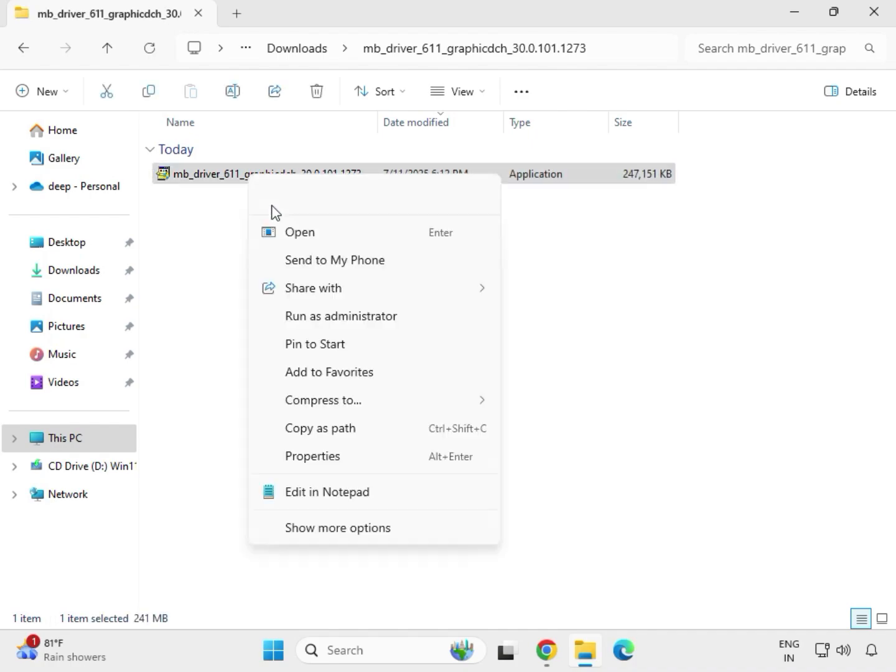
pyautogui.click(324, 316)
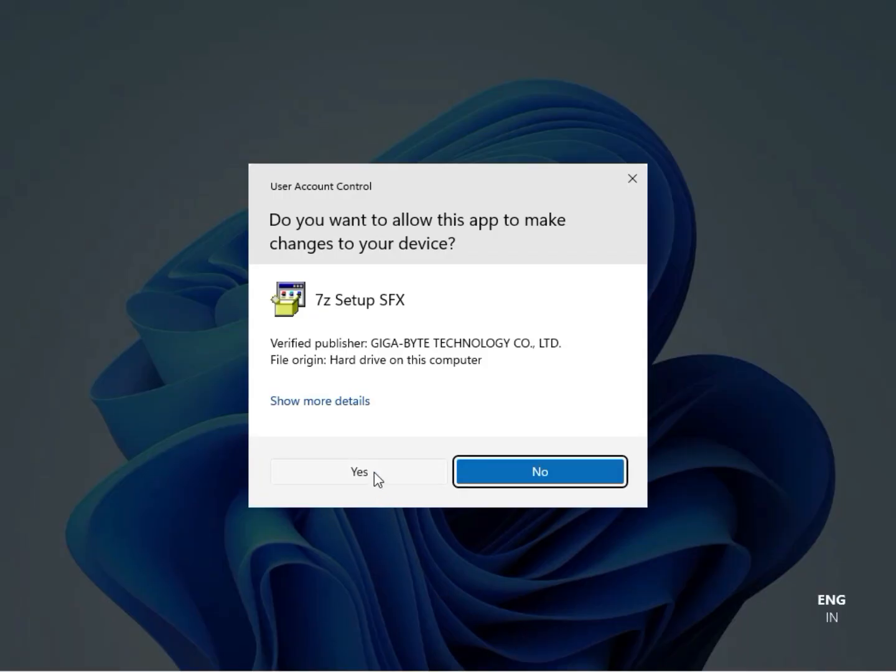
pyautogui.click(374, 472)
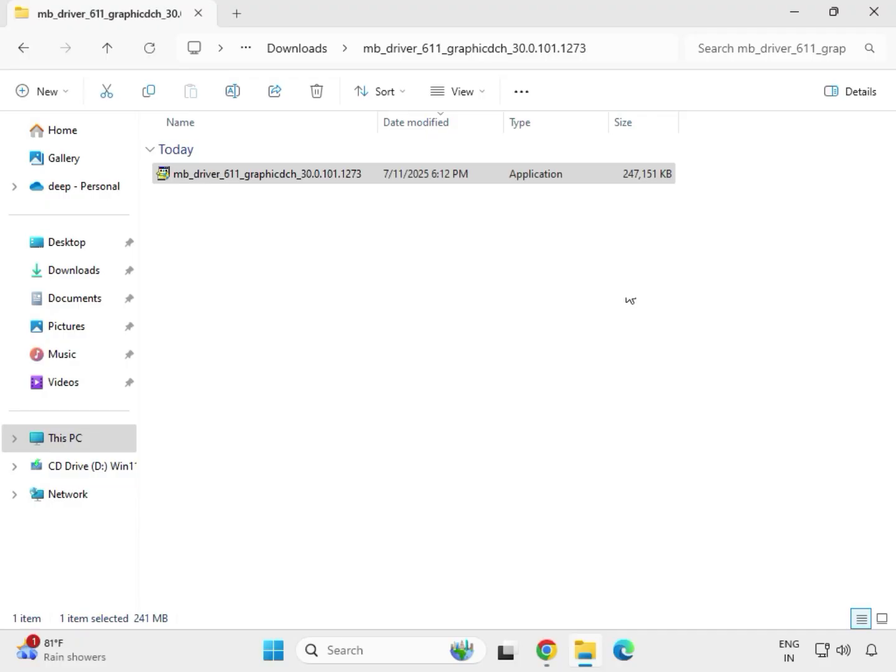
pyautogui.click(878, 14)
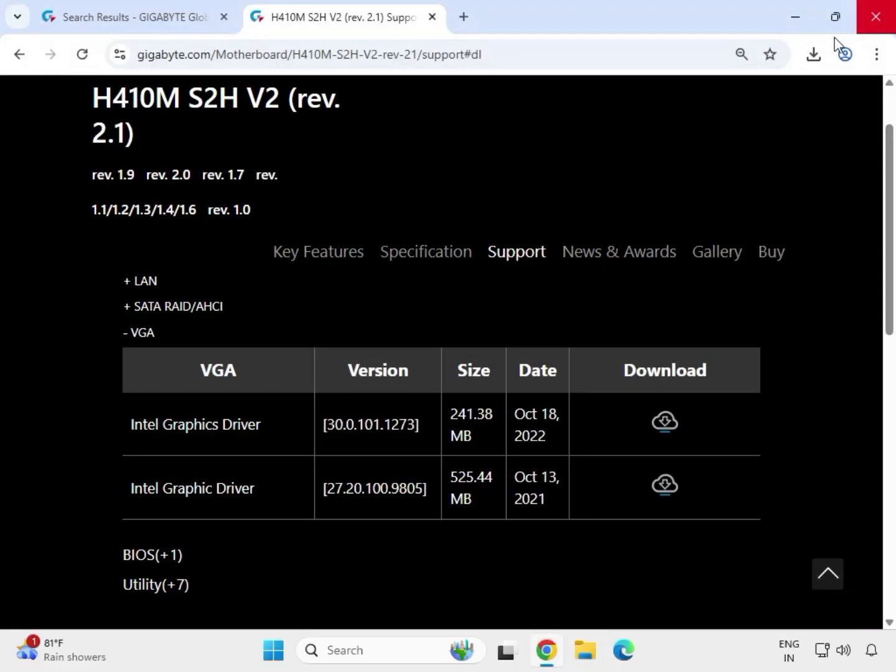
# Step: Reopen File Explorer and go to the Downloads folder
pyautogui.click(585, 659)
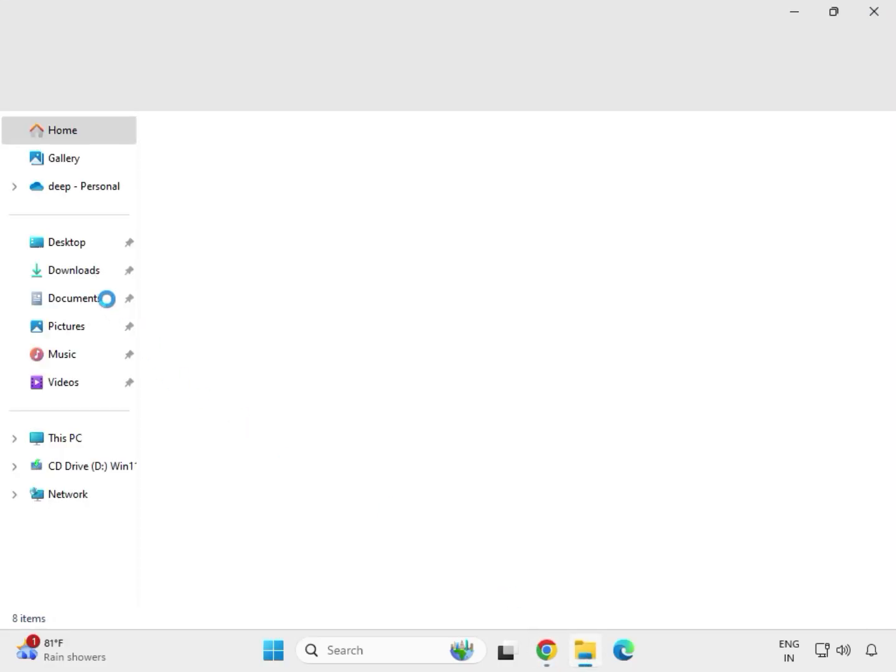
pyautogui.click(83, 272)
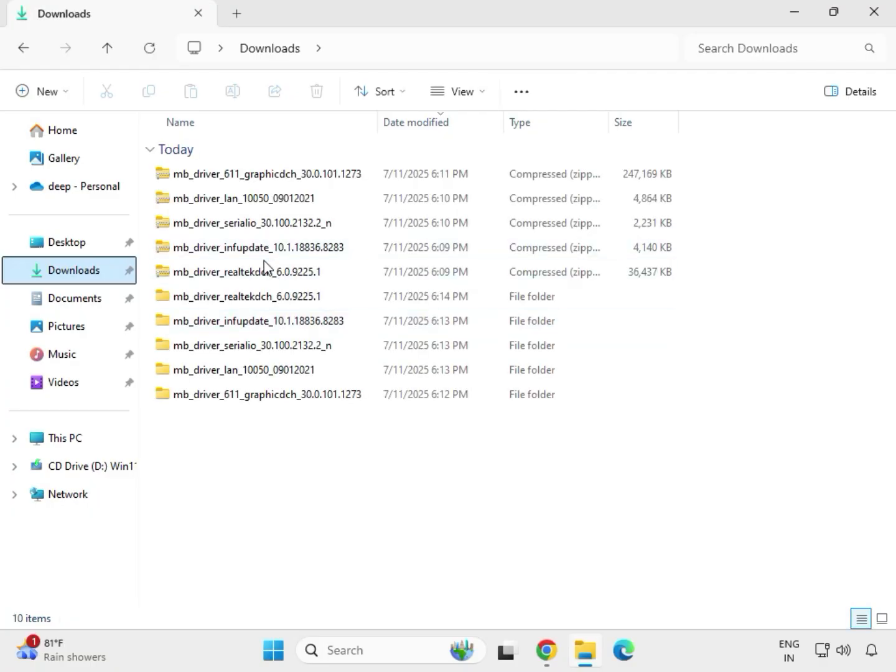
# Step: Open the mb_driver_lan_10050_09012021 folder and its Install_Win10_10050_09012021 subfolder, run the installer and approve the permission prompt
pyautogui.click(255, 304)
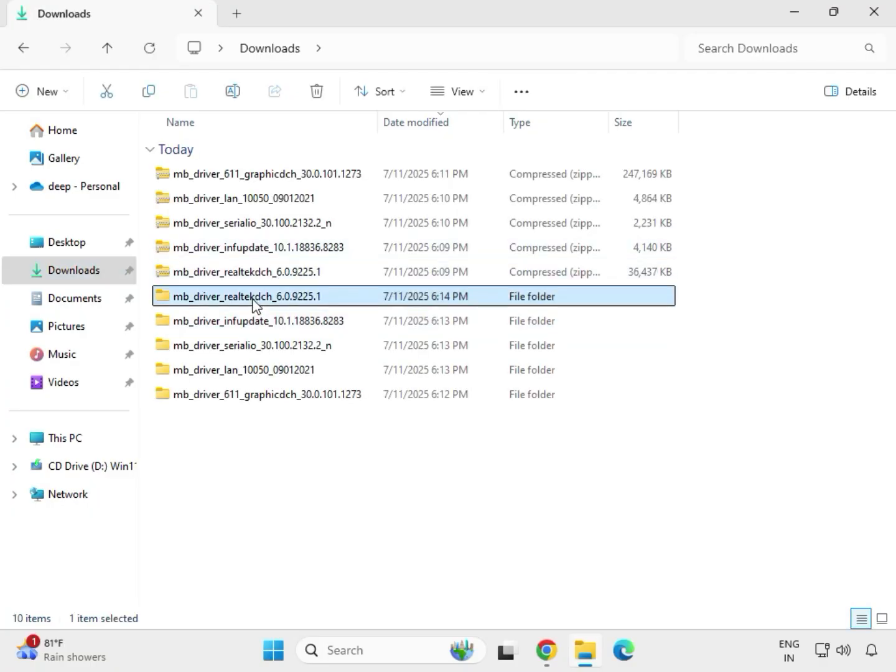
pyautogui.click(289, 397)
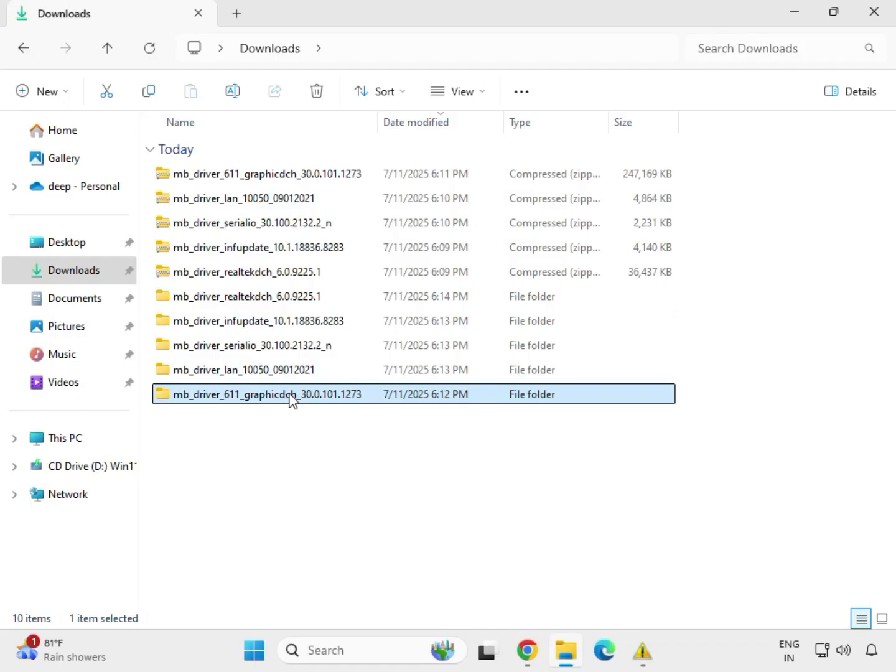
pyautogui.click(279, 374)
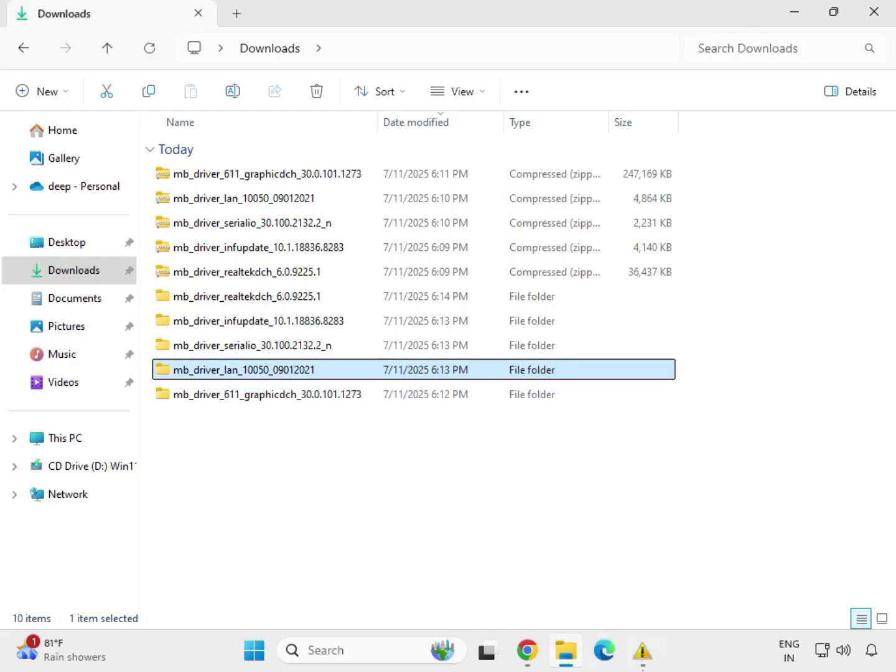
pyautogui.moveTo(647, 653)
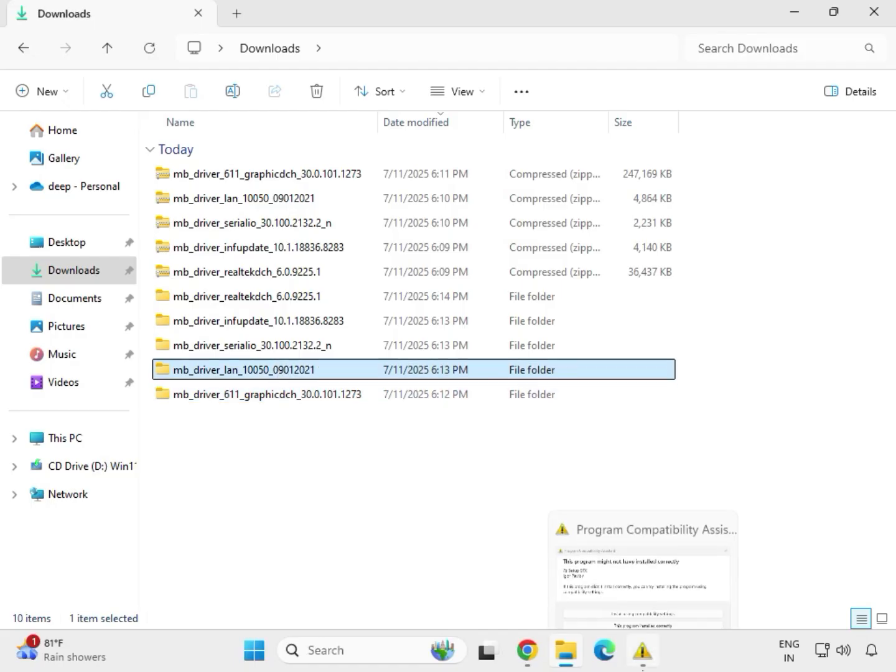
pyautogui.doubleClick(279, 375)
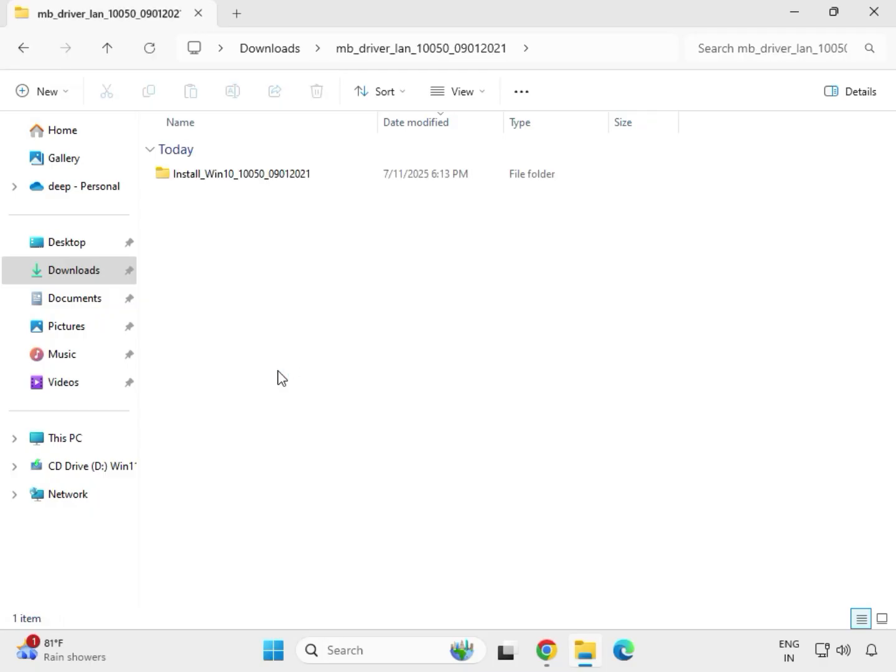
pyautogui.doubleClick(224, 186)
pyautogui.doubleClick(224, 178)
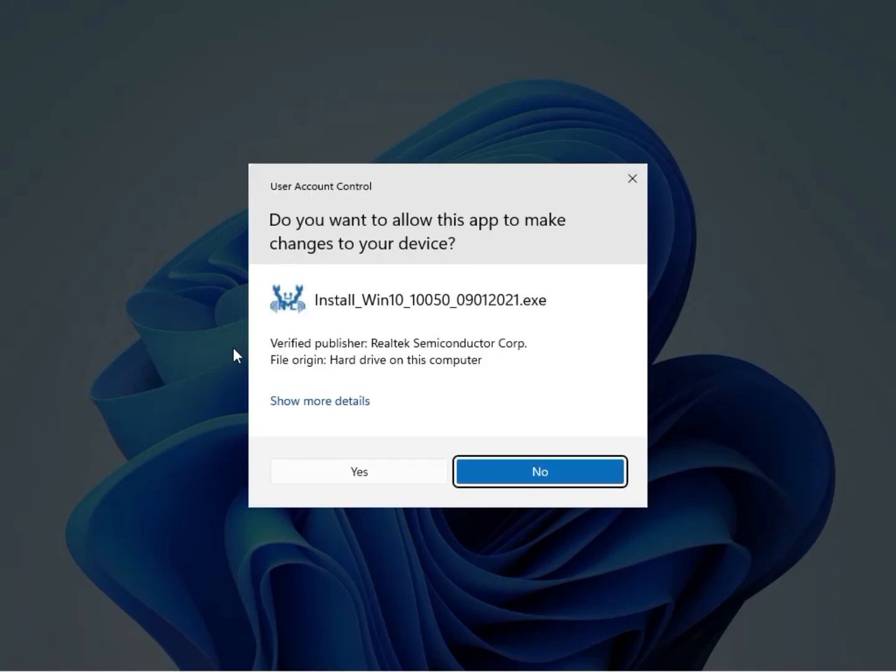
pyautogui.click(351, 472)
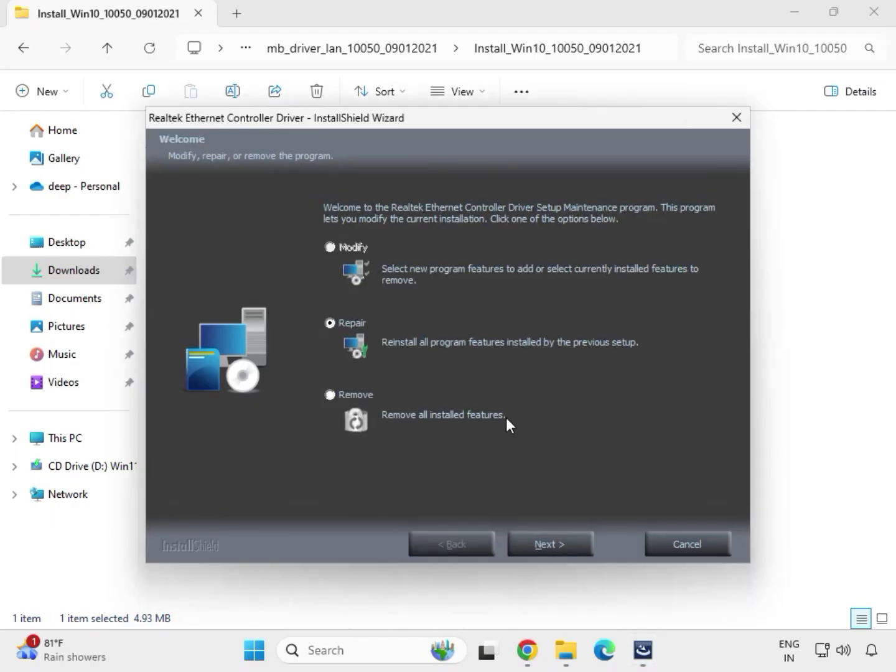
# Step: Proceed with the Realtek Ethernet Controller Driver wizard's Repair option, dismiss the warning and finish the wizard
pyautogui.click(572, 545)
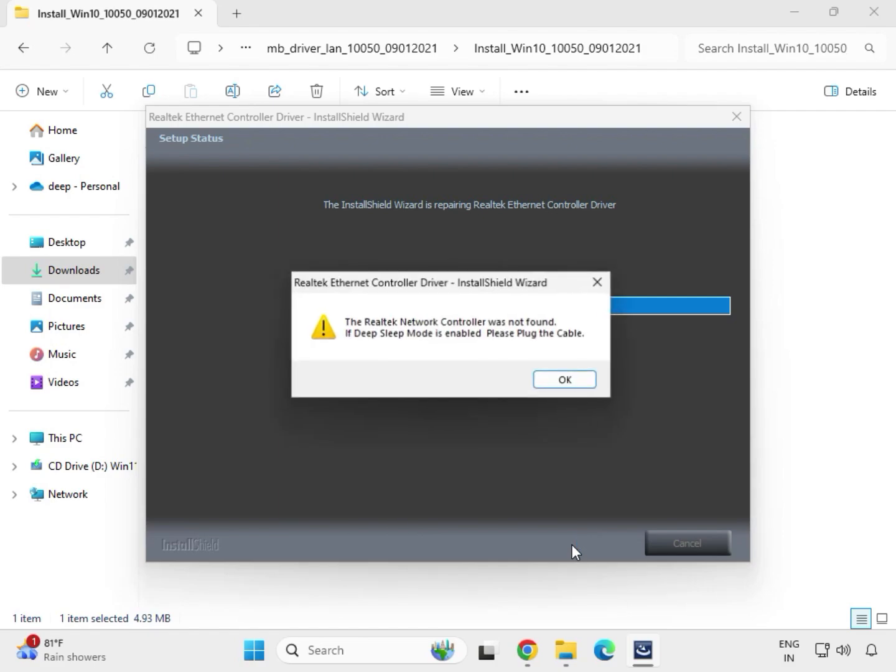
pyautogui.click(546, 373)
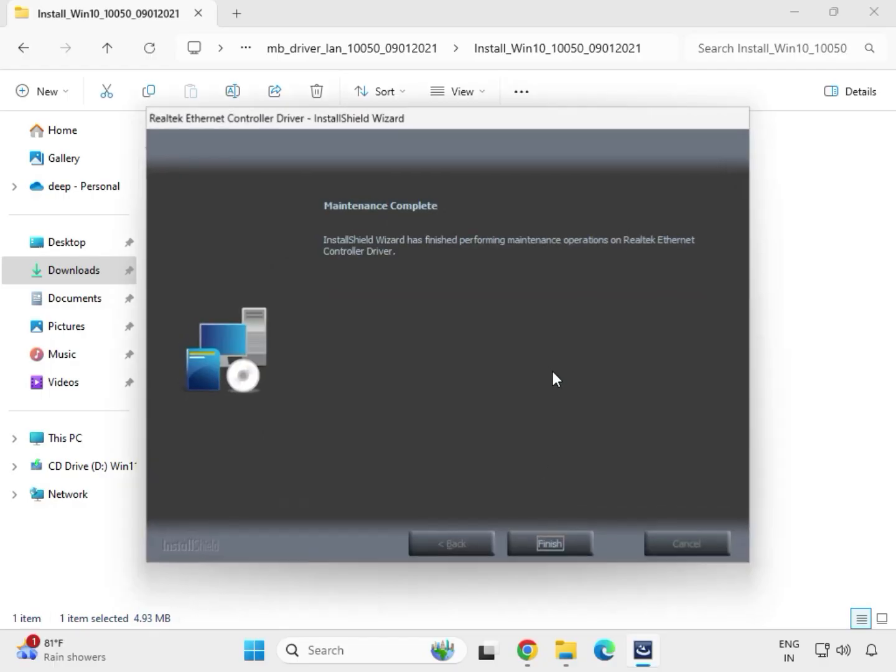
pyautogui.click(558, 535)
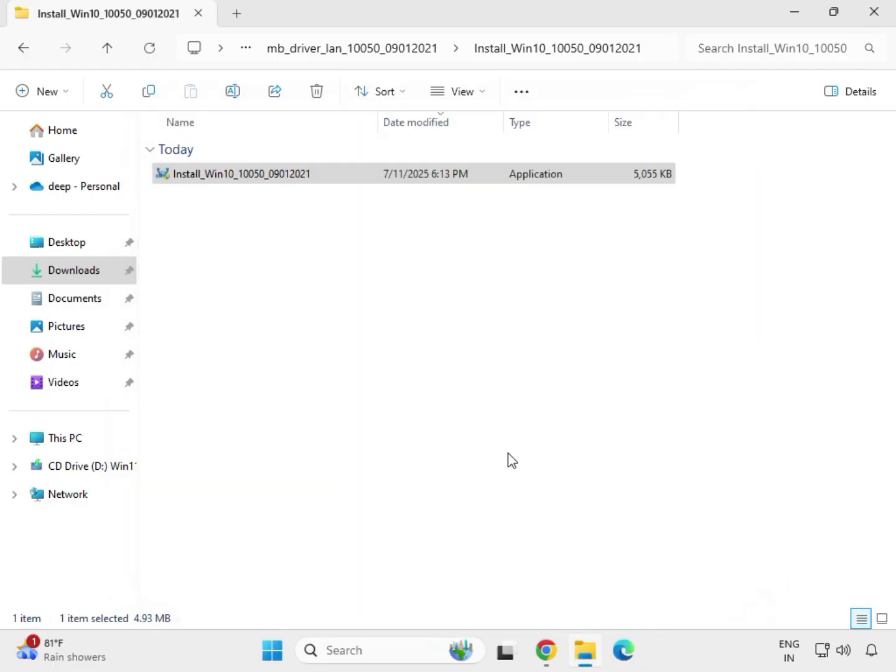
# Step: Return to Downloads, open the serialio folder's SerialIO_30.100.2132.2_PV_CNL_21H2 subfolder, run SetupSerialIO as administrator, approve it and close setup
pyautogui.click(27, 54)
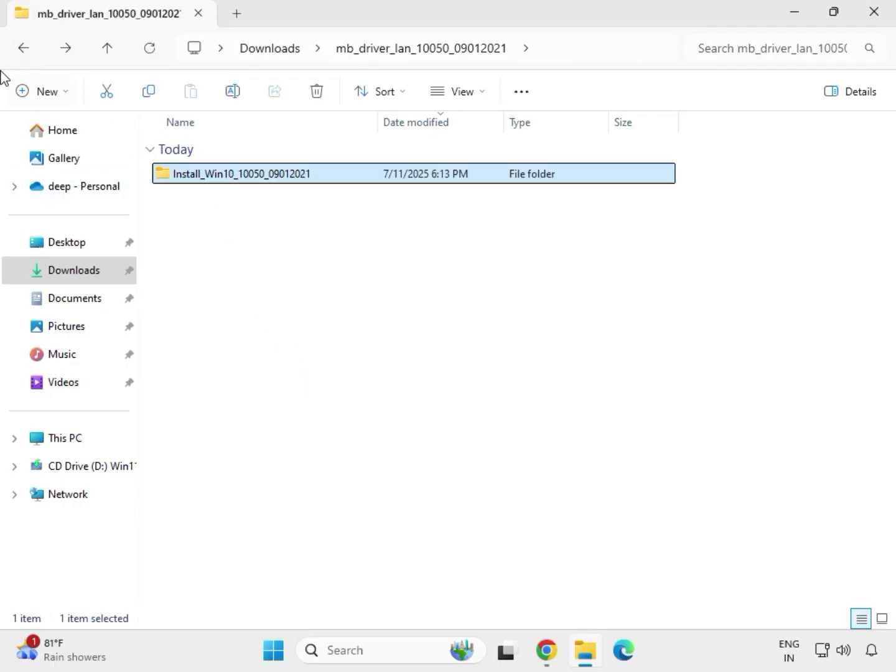
pyautogui.click(23, 48)
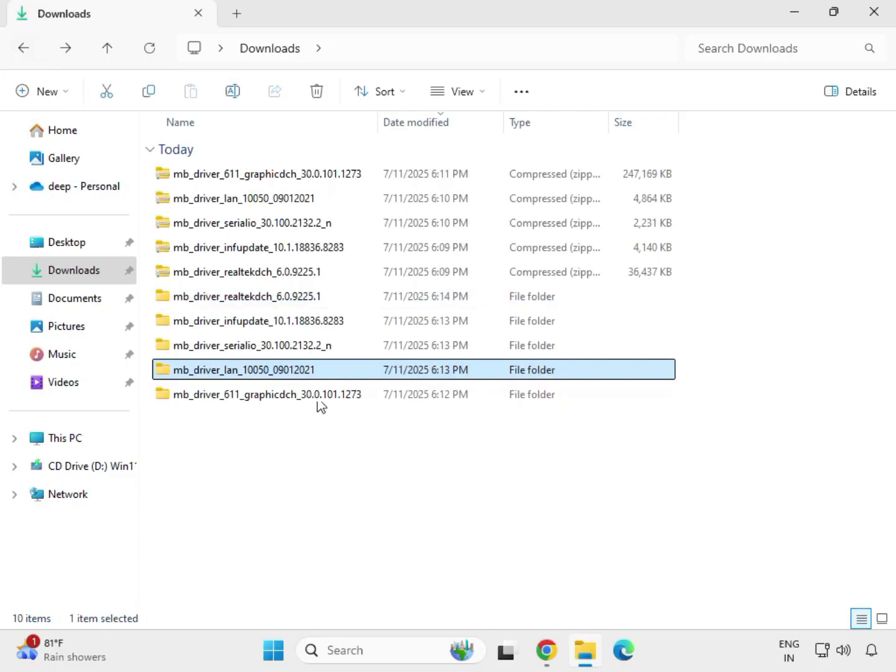
pyautogui.doubleClick(252, 348)
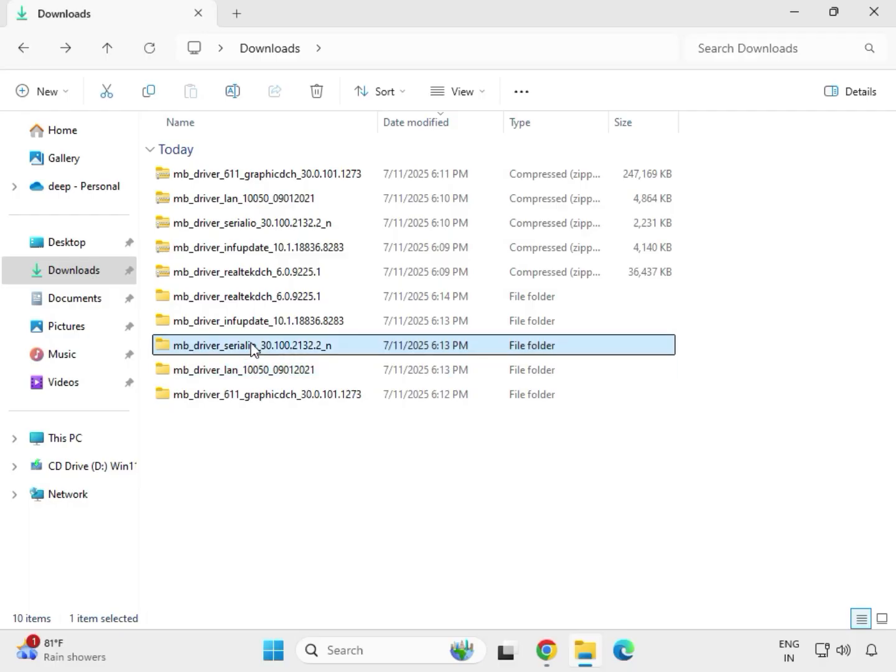
pyautogui.doubleClick(267, 174)
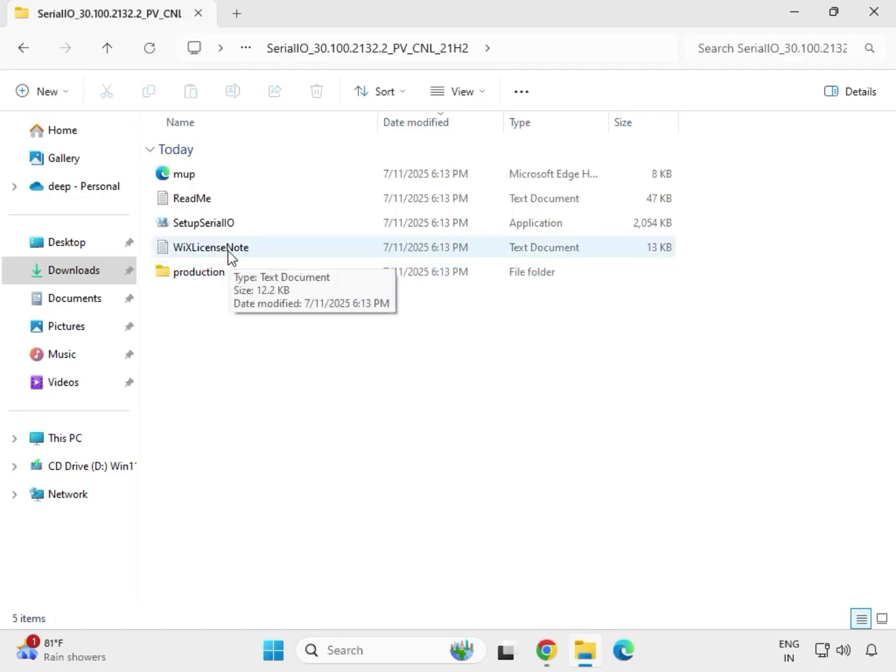
pyautogui.click(225, 225)
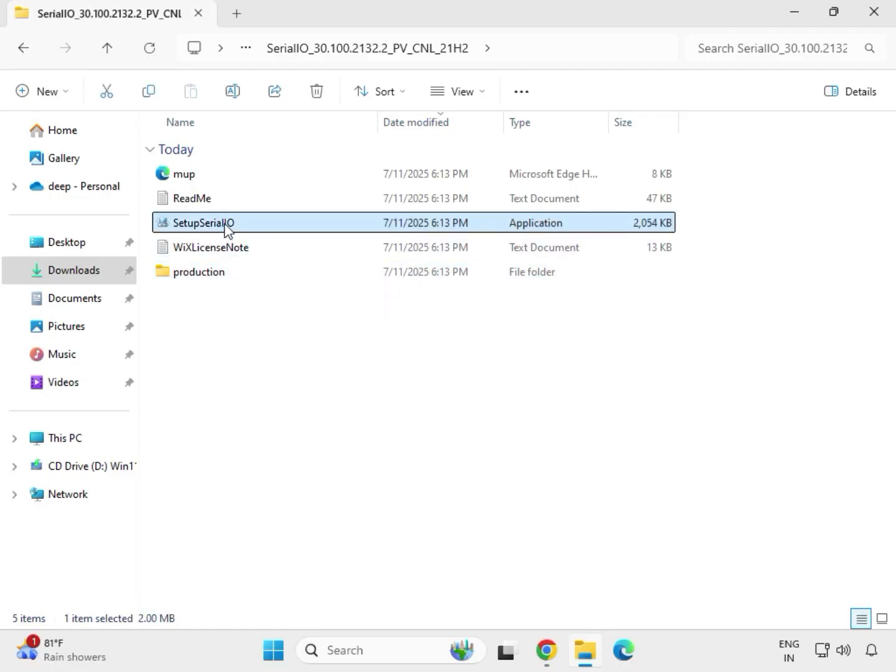
pyautogui.rightClick(225, 225)
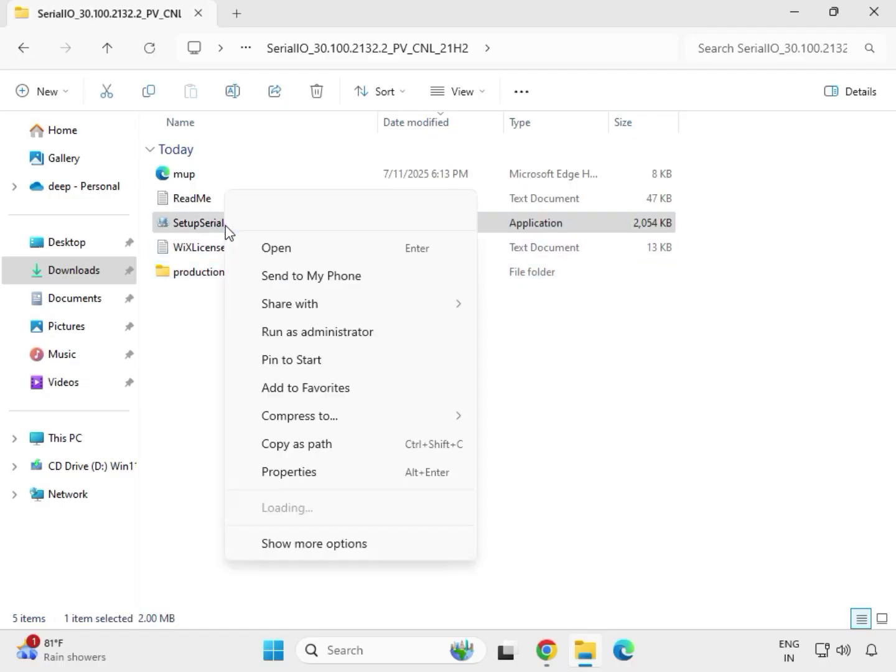
pyautogui.click(311, 334)
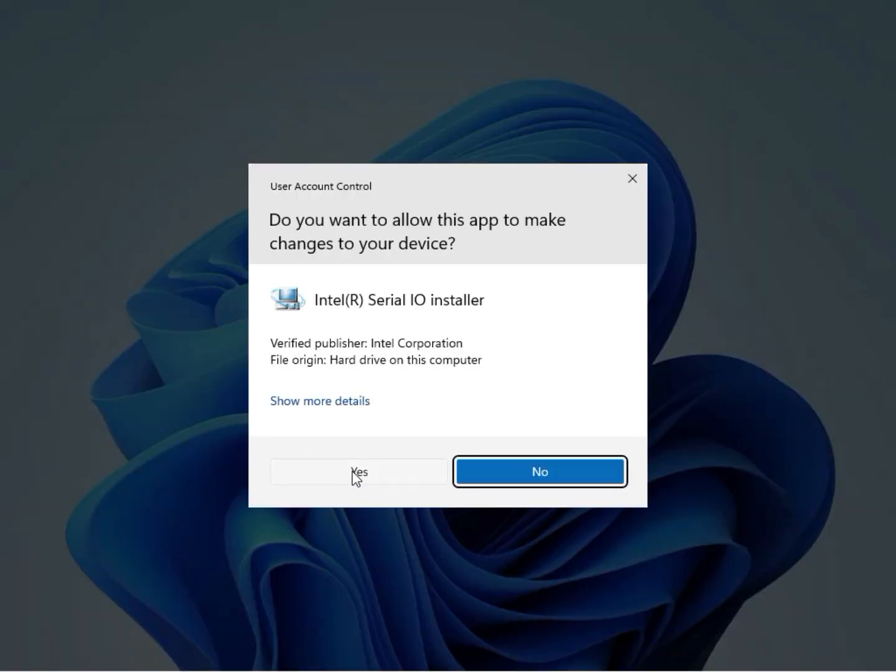
pyautogui.click(353, 474)
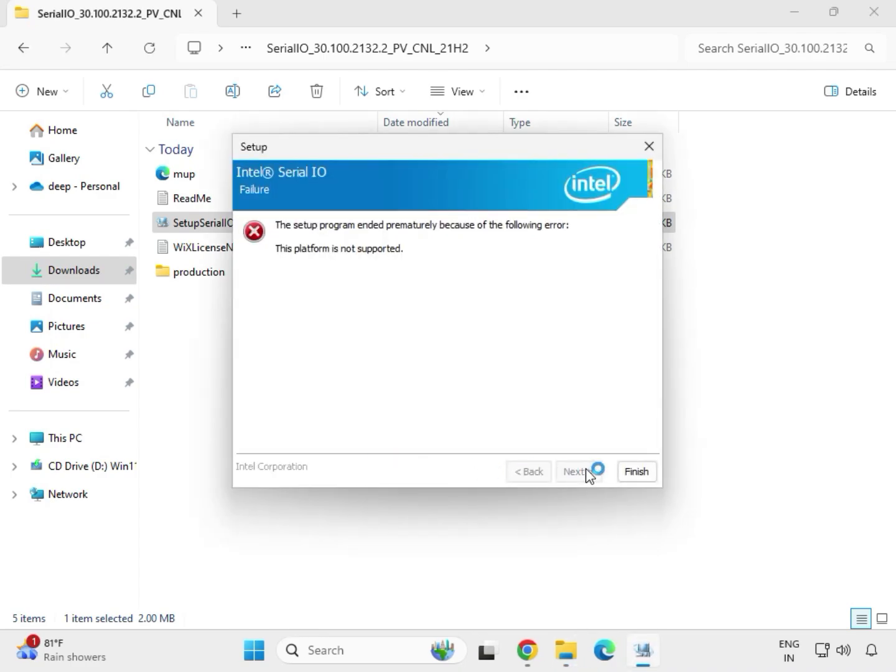
pyautogui.click(635, 473)
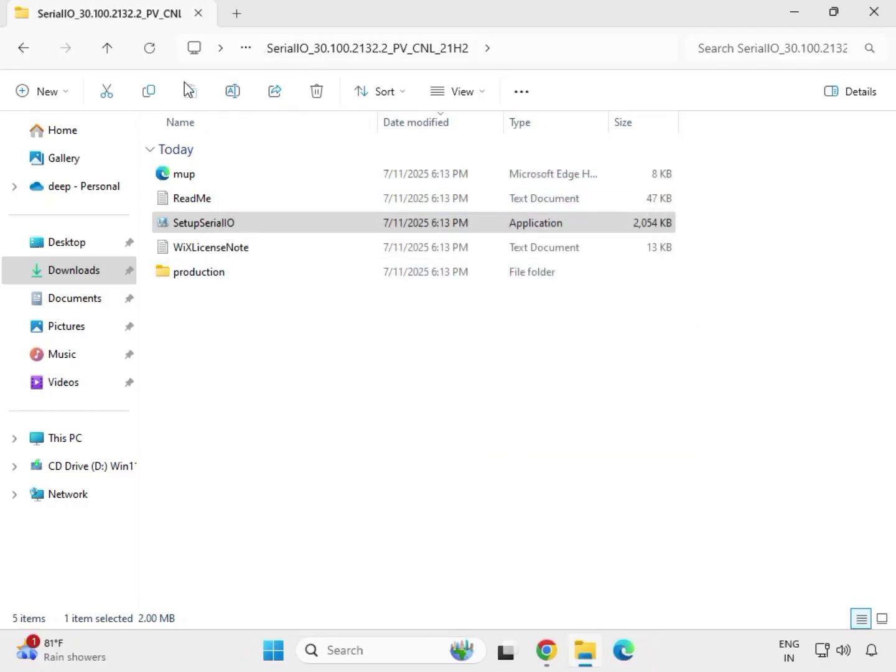
# Step: Return to Downloads, open the infupdate folder's Chipset-10.1.18836.8283-Public-MUP subfolder and run SetupChipset as administrator, approving the prompt
pyautogui.click(28, 55)
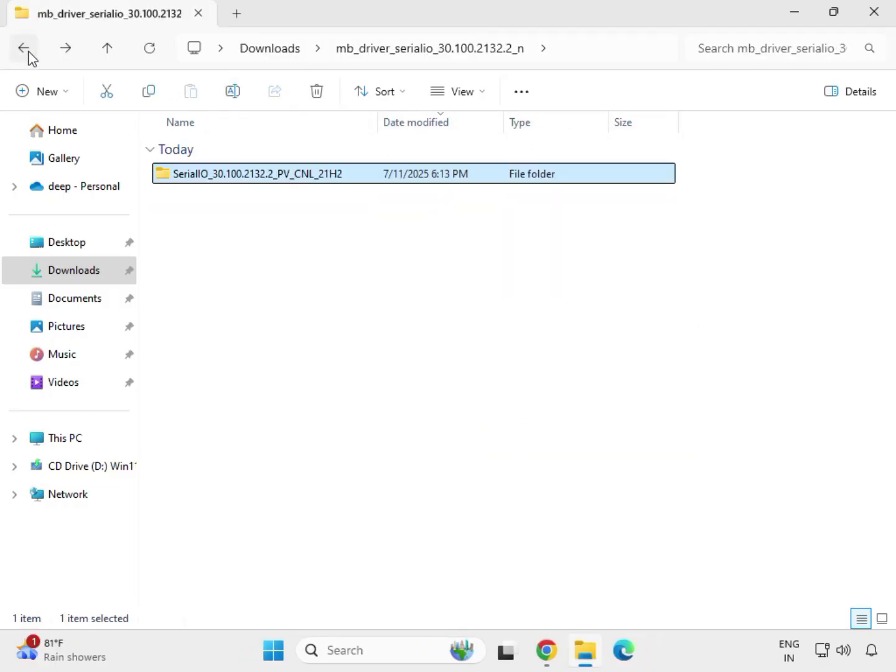
pyautogui.click(29, 54)
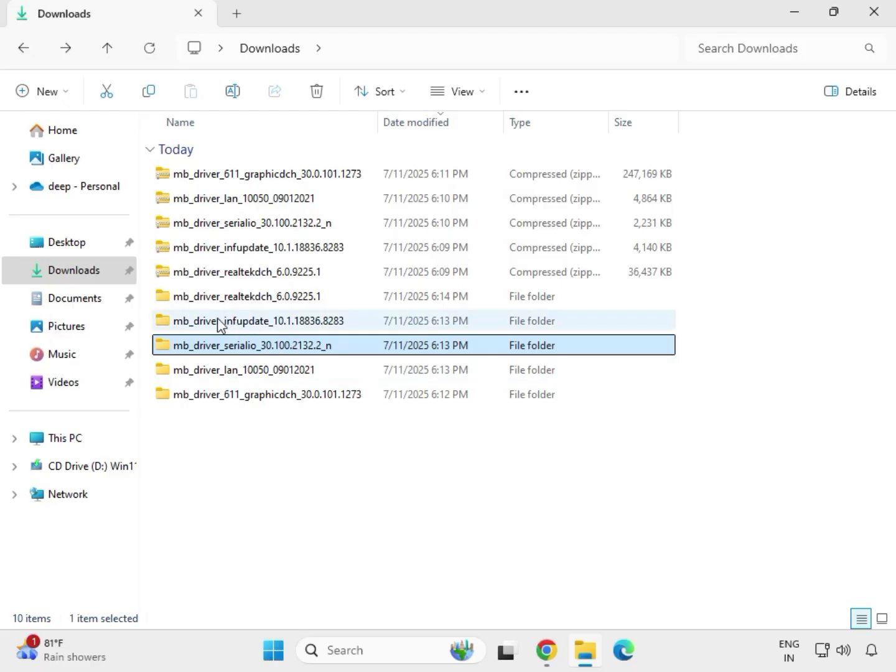
pyautogui.click(233, 325)
pyautogui.doubleClick(233, 324)
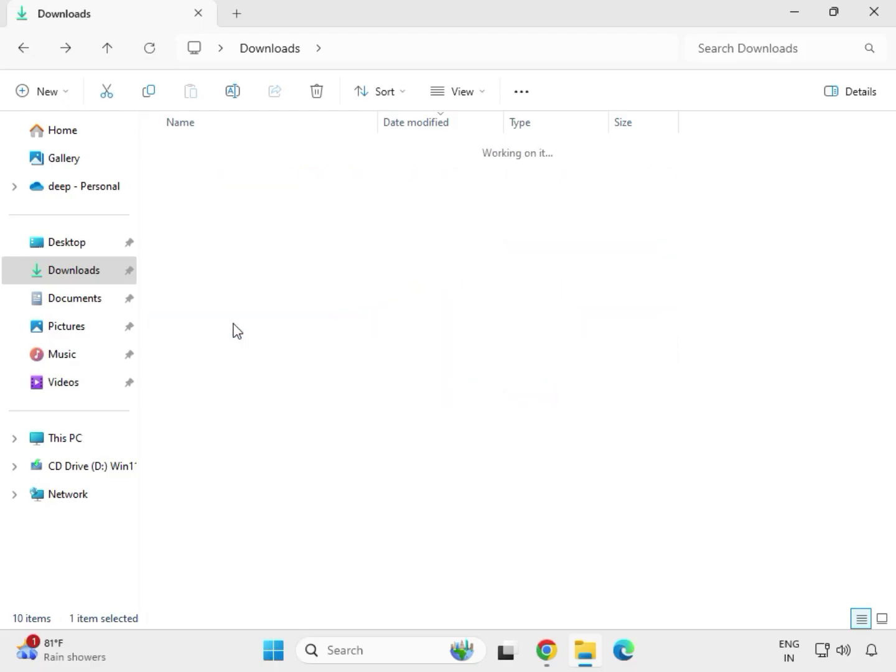
pyautogui.doubleClick(236, 174)
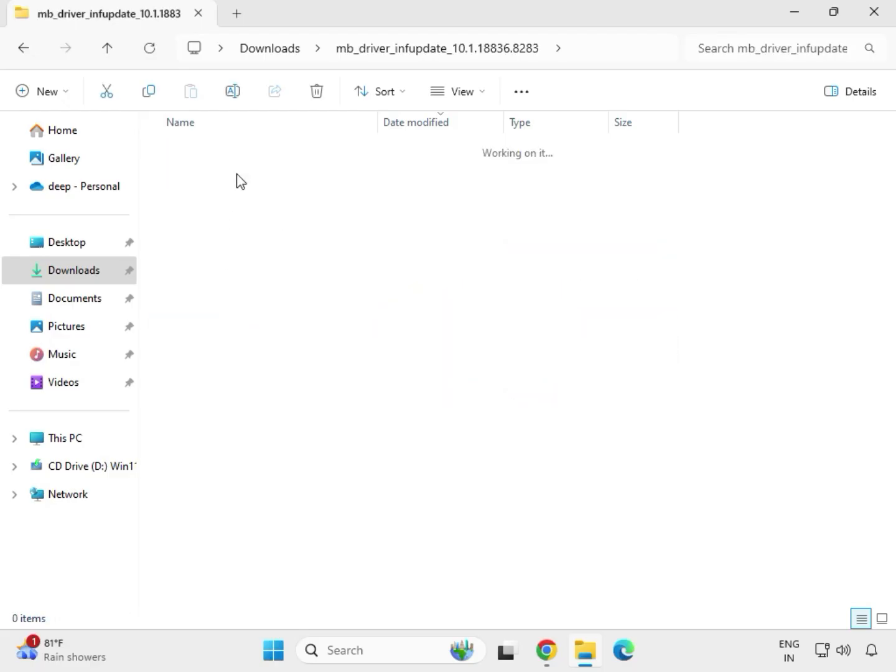
pyautogui.click(238, 206)
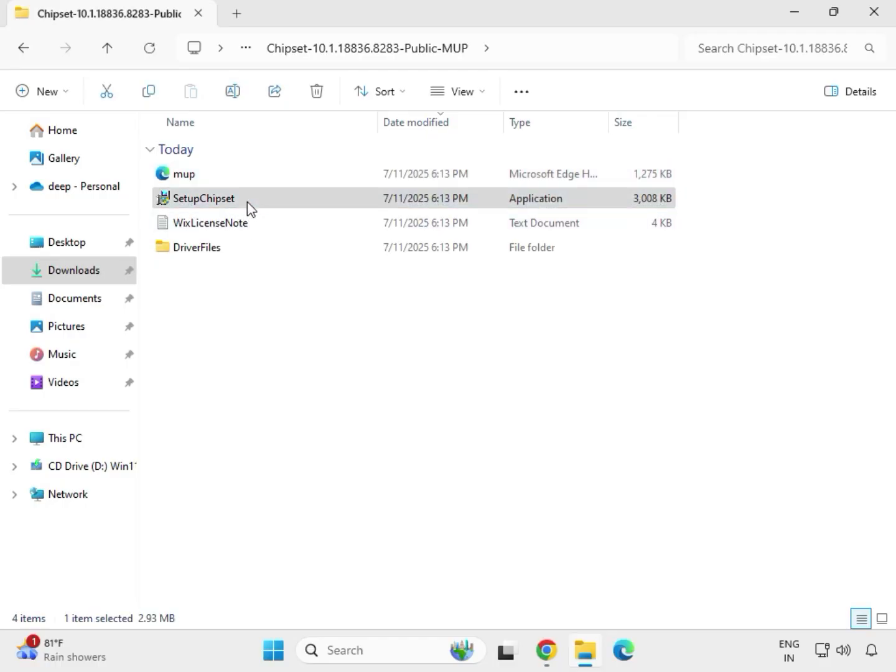
pyautogui.rightClick(247, 201)
pyautogui.click(316, 326)
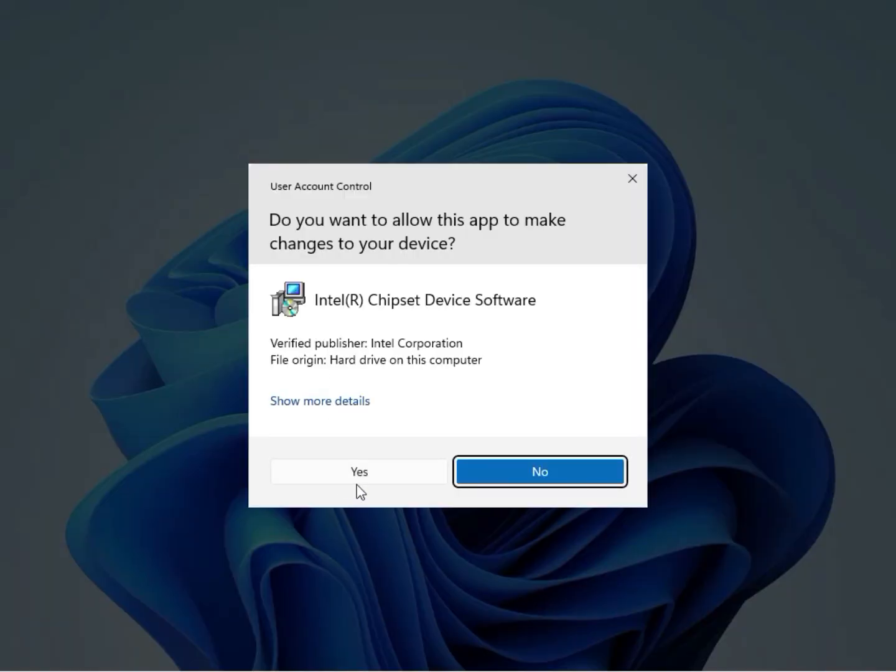
pyautogui.click(358, 482)
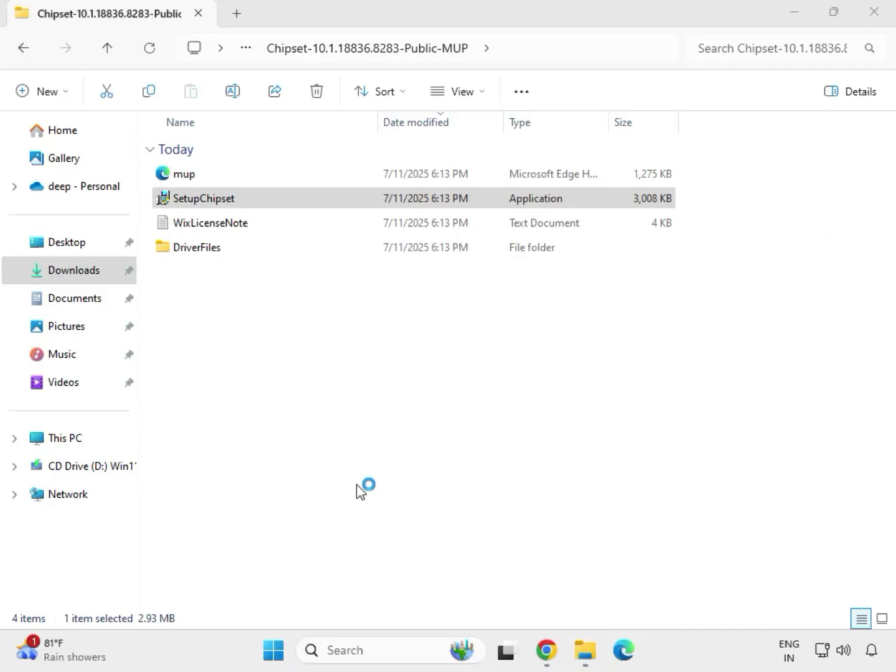
# Step: Step through the Intel Chipset Device Software installer, accepting the license agreement, starting Install and closing it with OK
pyautogui.click(523, 467)
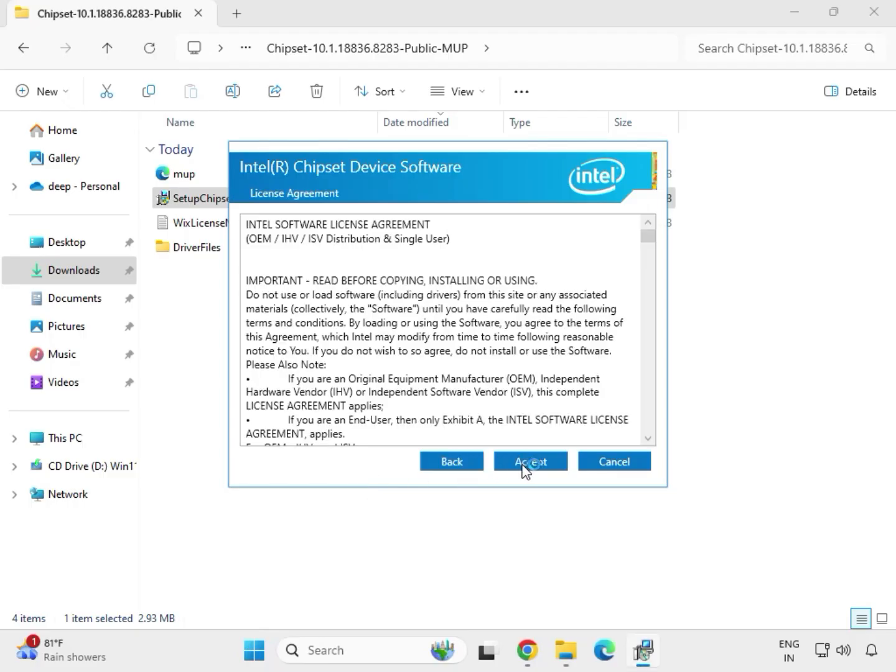
pyautogui.click(524, 465)
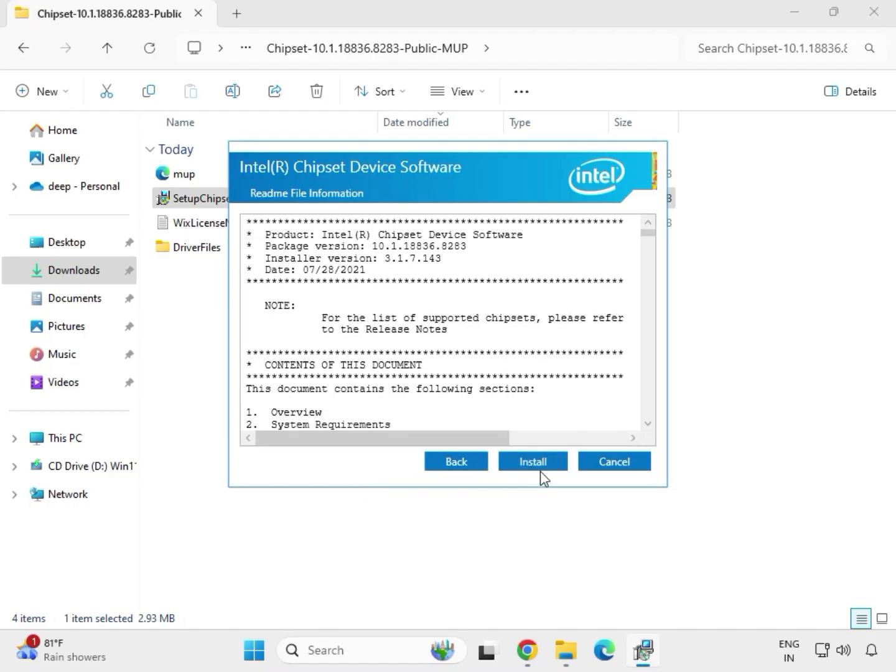
pyautogui.click(541, 467)
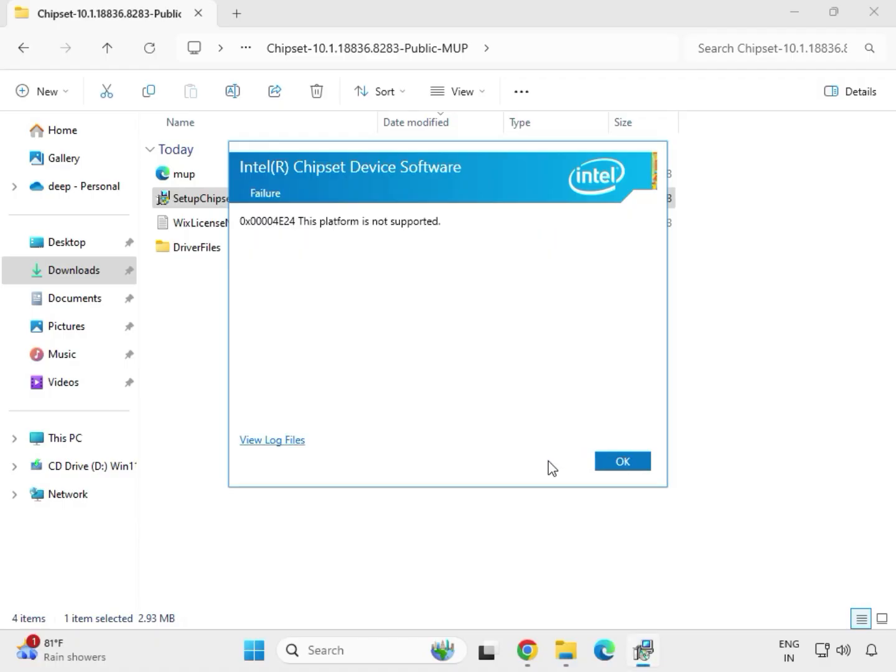
pyautogui.click(605, 467)
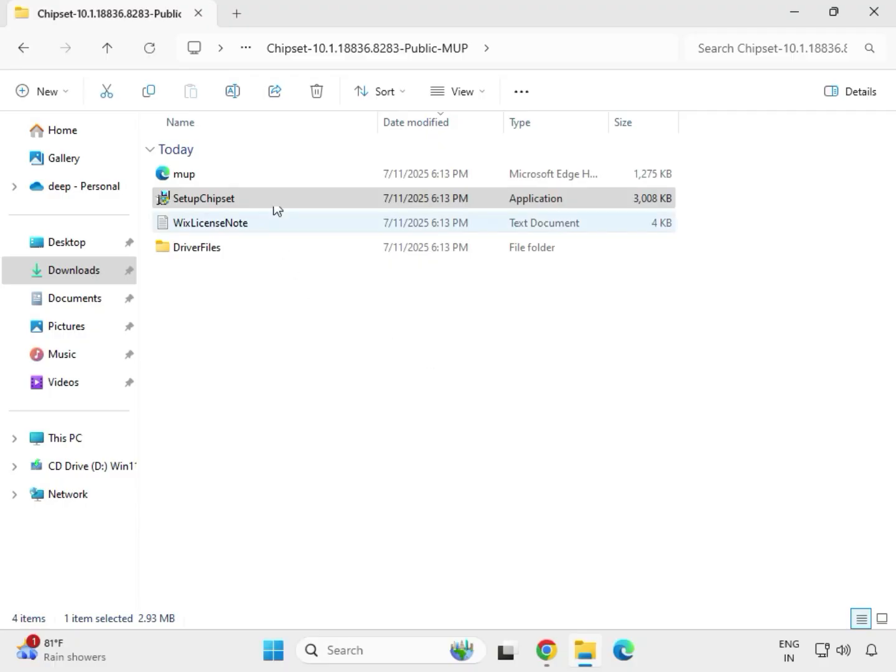
# Step: Go back to Downloads, open the mb_driver_realtekdch_6.0.9225.1 folder and return to Downloads
pyautogui.press('BackSpace')
pyautogui.press('BackSpace')
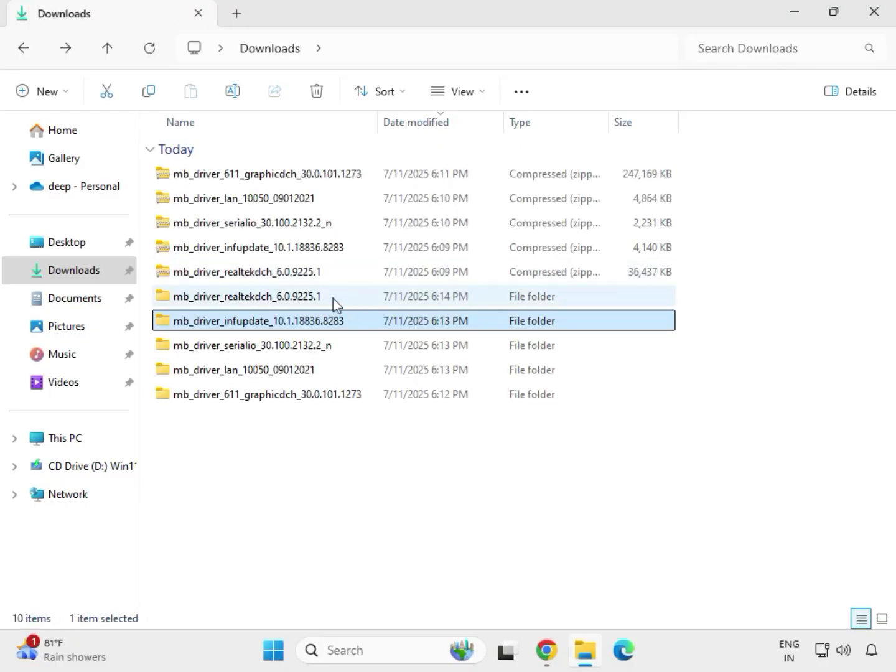
pyautogui.doubleClick(334, 300)
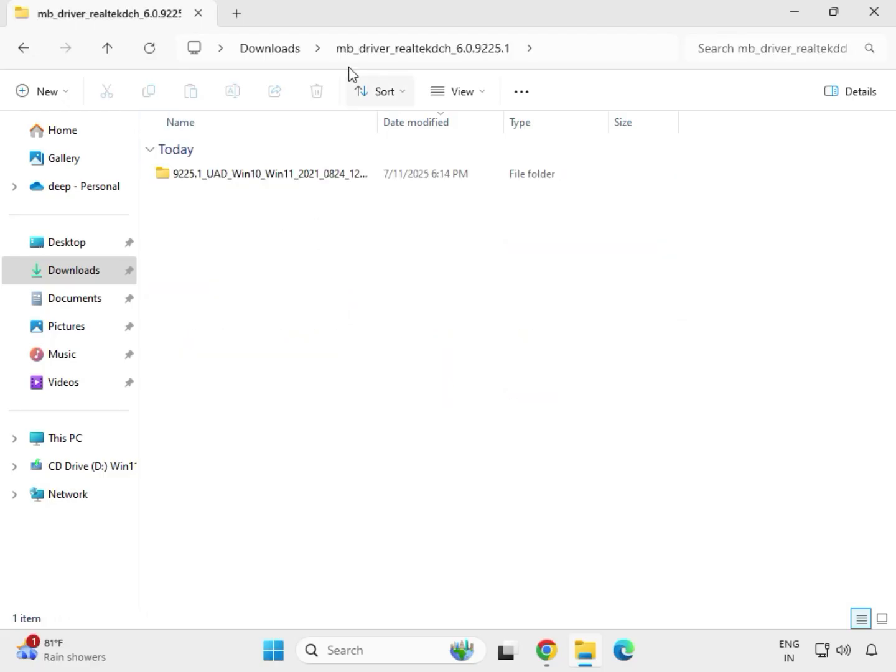
pyautogui.click(272, 50)
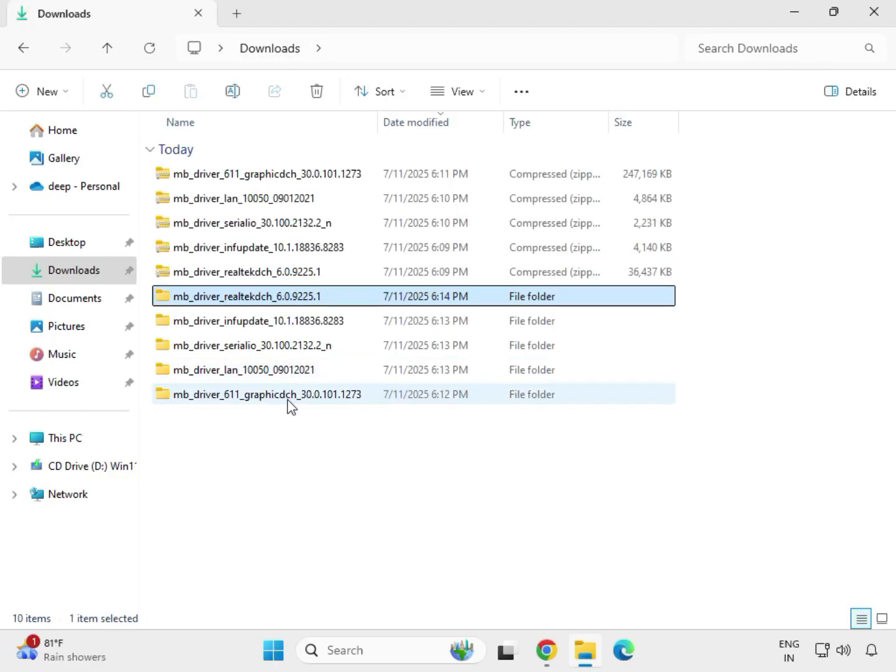
# Step: Open the mb_driver_611_graphicdch_30.0.101.1273 folder and run its application as administrator
pyautogui.click(258, 398)
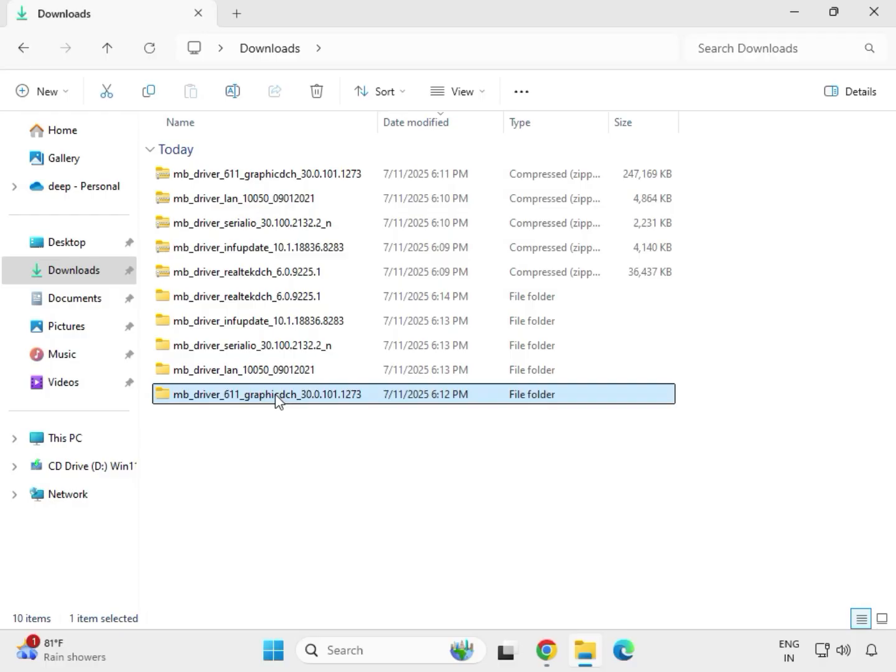
pyautogui.doubleClick(275, 398)
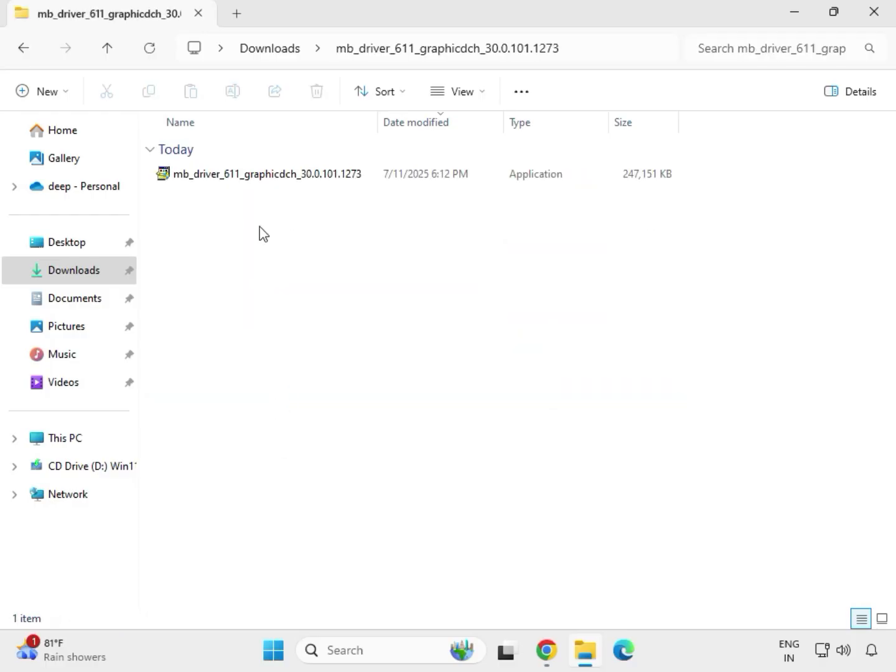
pyautogui.click(248, 179)
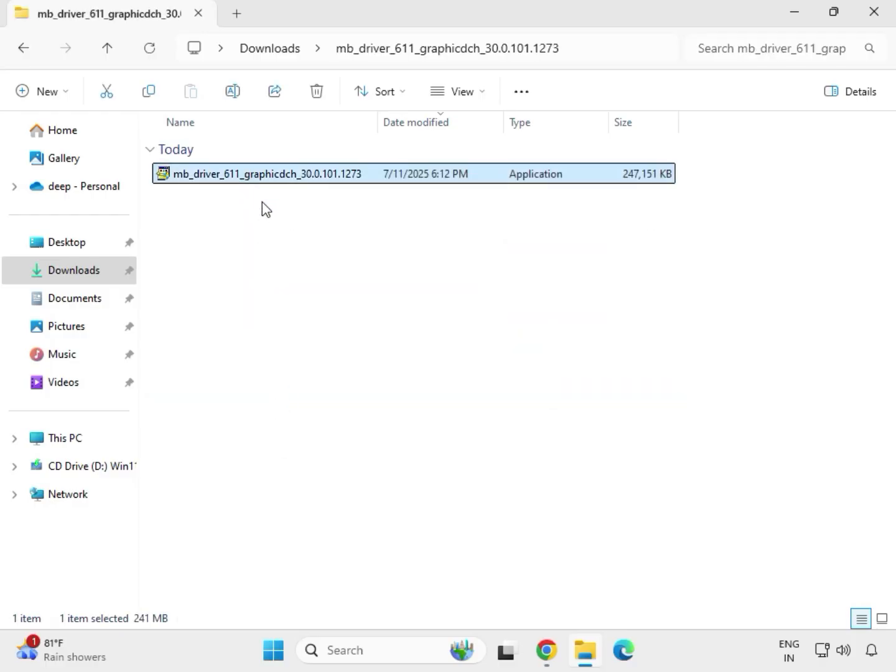
pyautogui.rightClick(261, 201)
pyautogui.click(341, 316)
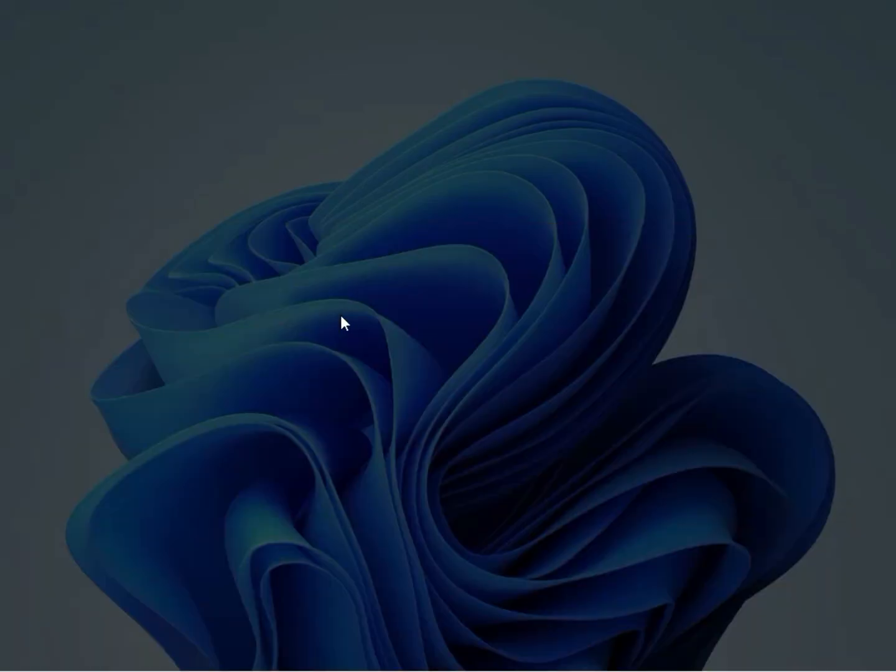
# Step: Approve the graphics installer's prompt, return to Downloads and open the mb_driver_realtekdch_6.0.9225.1 folder's 9225.1_UAD_Win10_Win11 subfolder
pyautogui.click(346, 475)
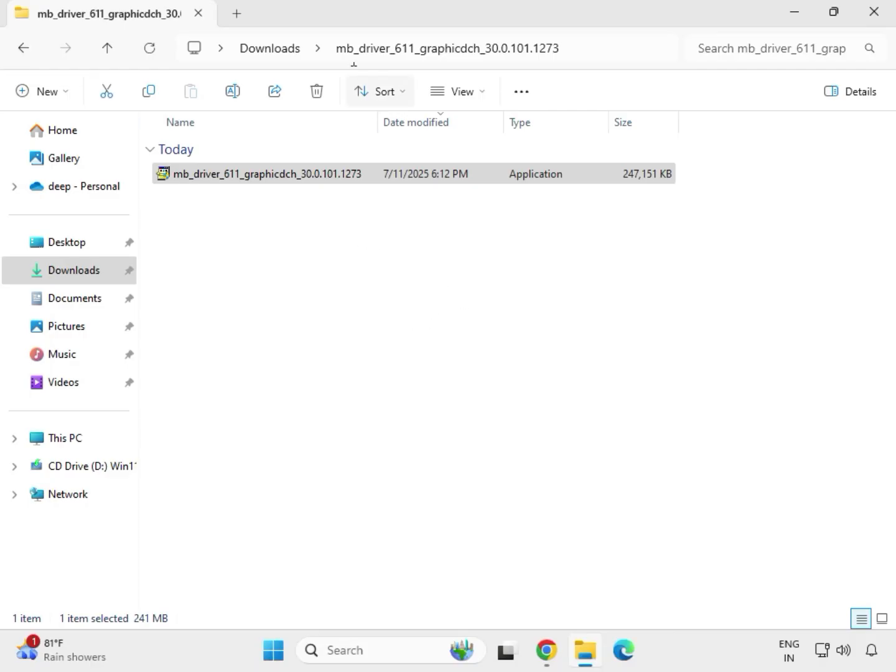
pyautogui.click(277, 49)
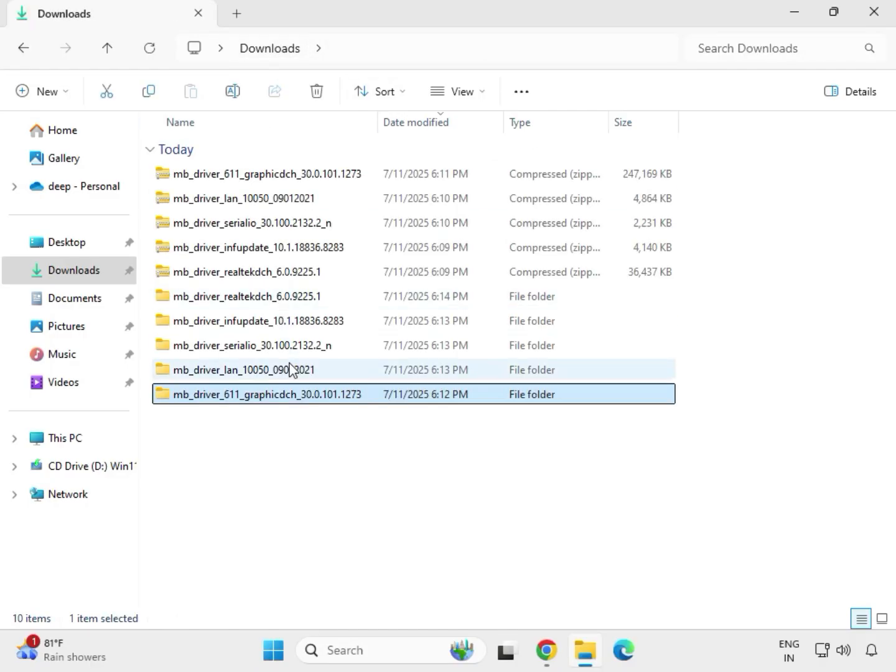
pyautogui.doubleClick(276, 297)
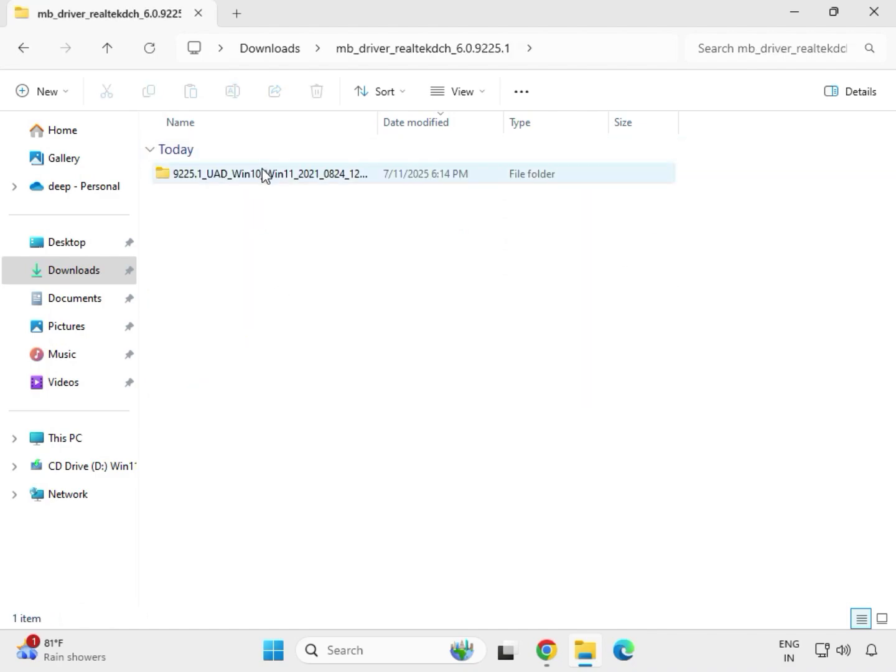
pyautogui.doubleClick(261, 175)
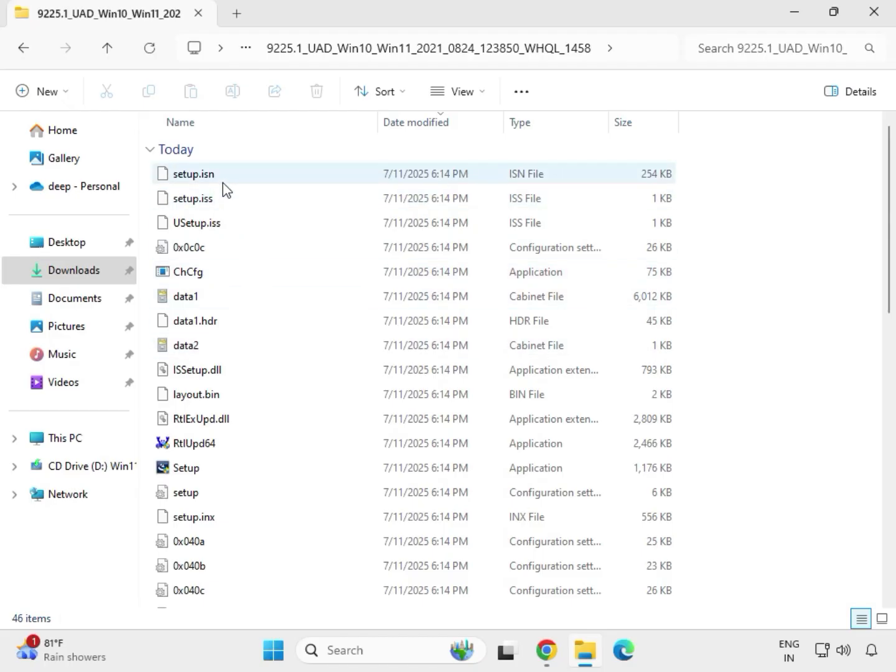
# Step: Run the Setup application in this folder as administrator, approving the prompt
pyautogui.click(200, 470)
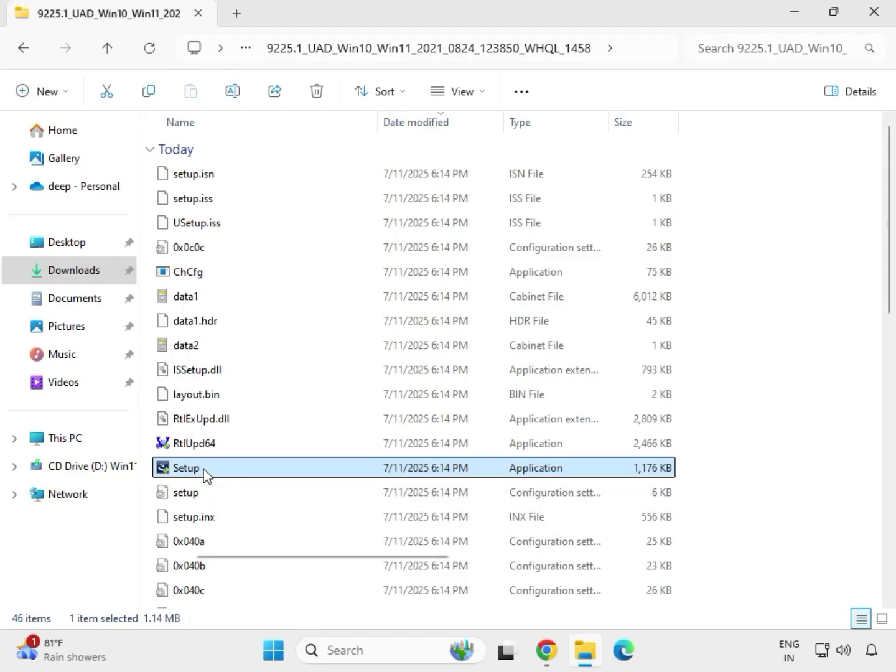
pyautogui.rightClick(206, 474)
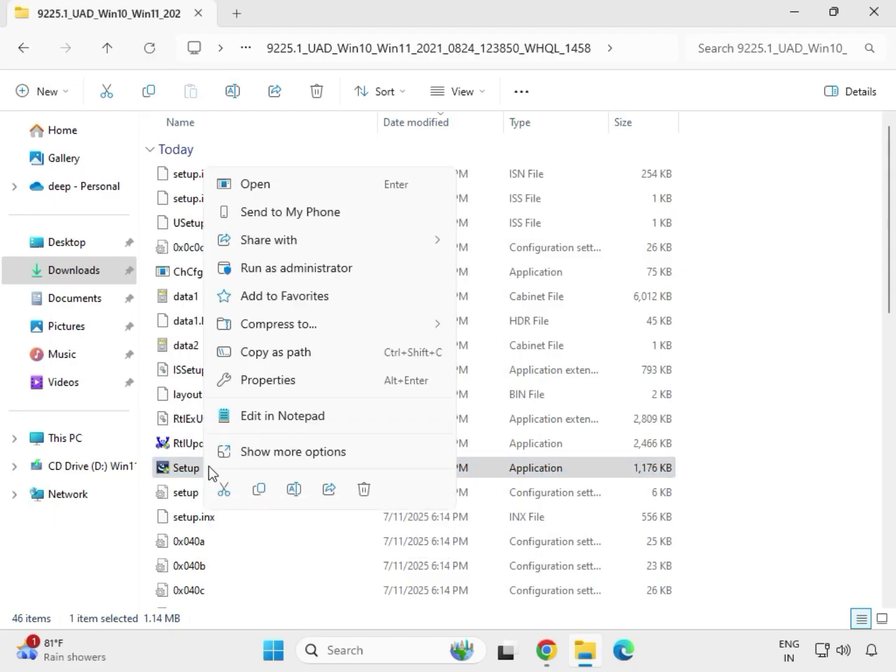
pyautogui.click(275, 272)
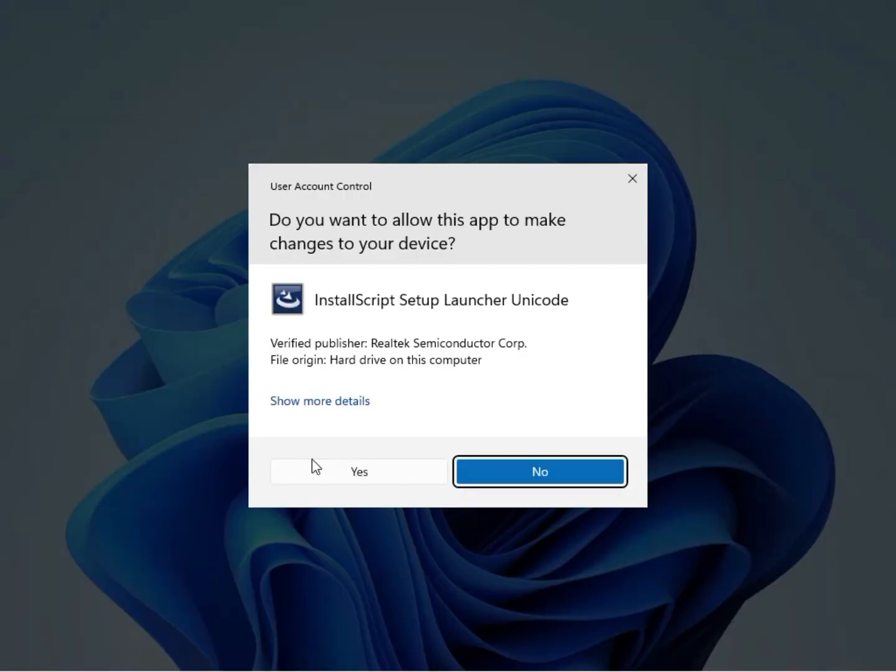
pyautogui.click(317, 470)
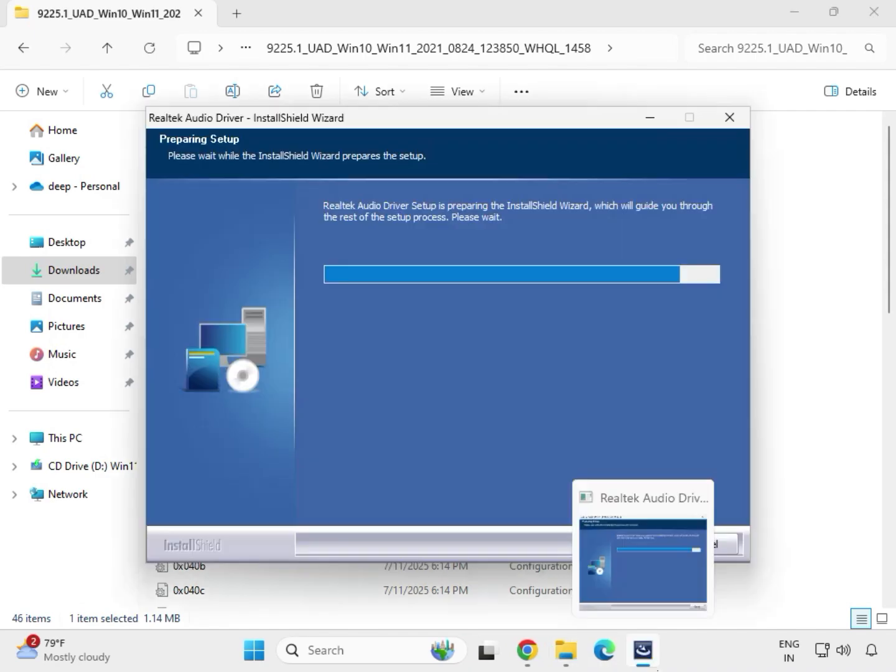
# Step: Step through the Realtek Audio Driver InstallShield wizard, choosing to restart the computer later, and finish it
pyautogui.click(590, 552)
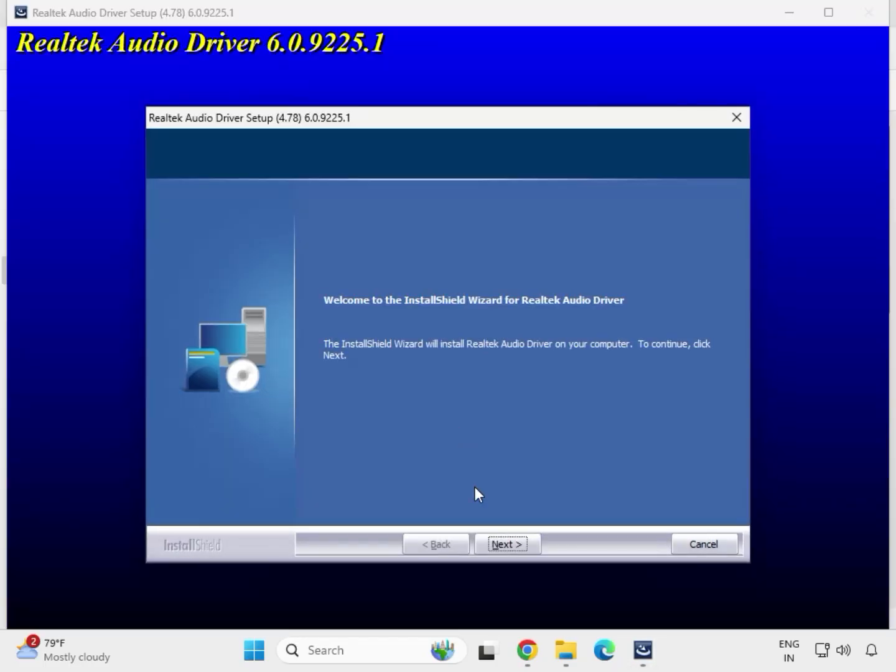
pyautogui.click(506, 544)
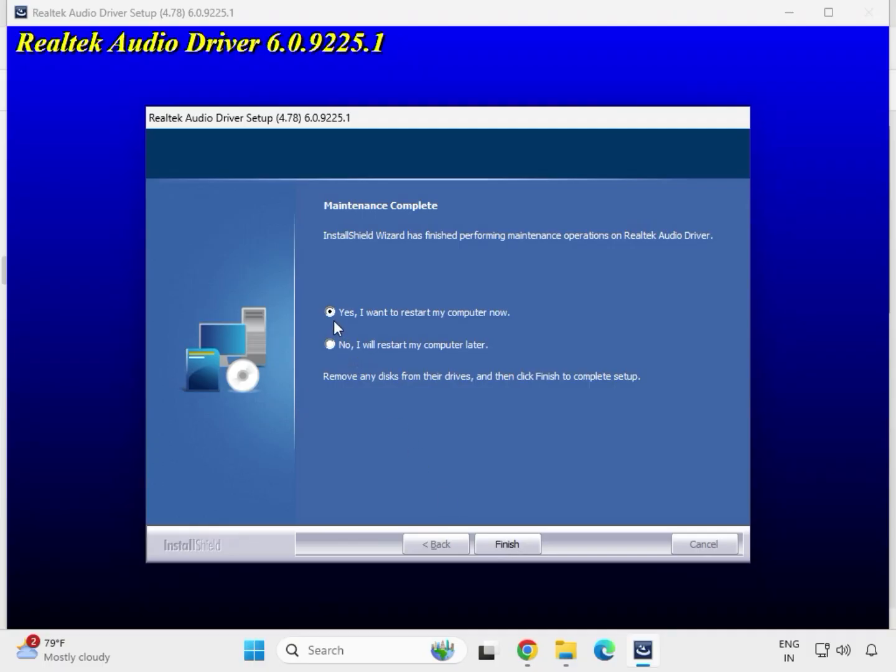
pyautogui.click(505, 543)
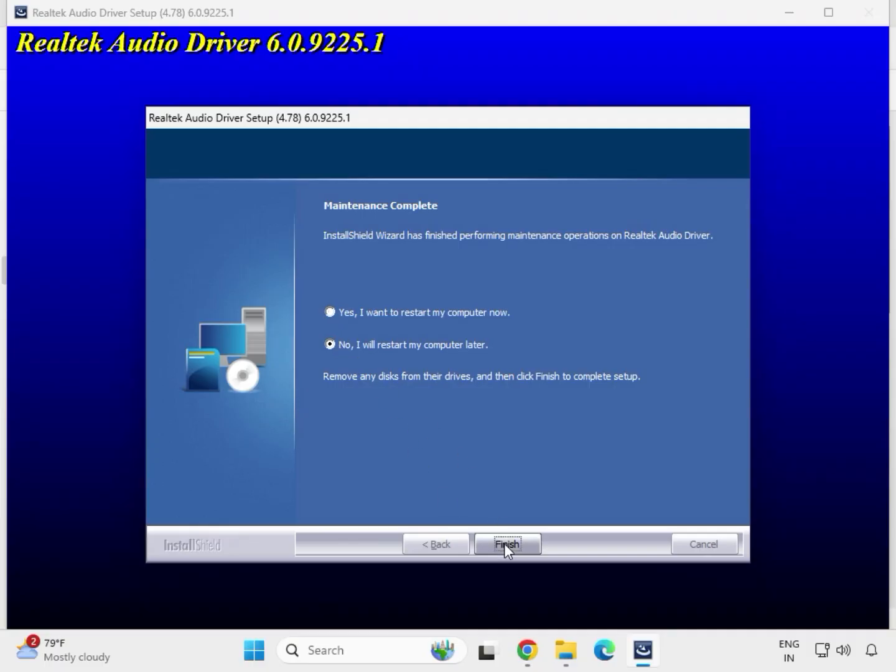